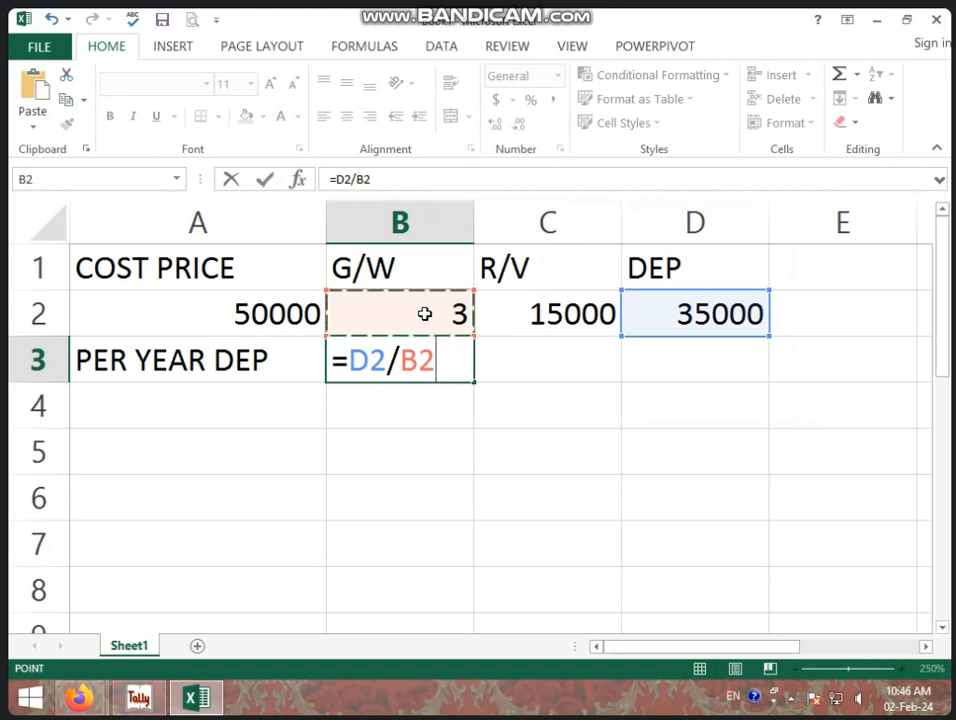
- Complete the yearly depreciation formula =D2/B2 in B3 and display the result without decimals
key("Return")
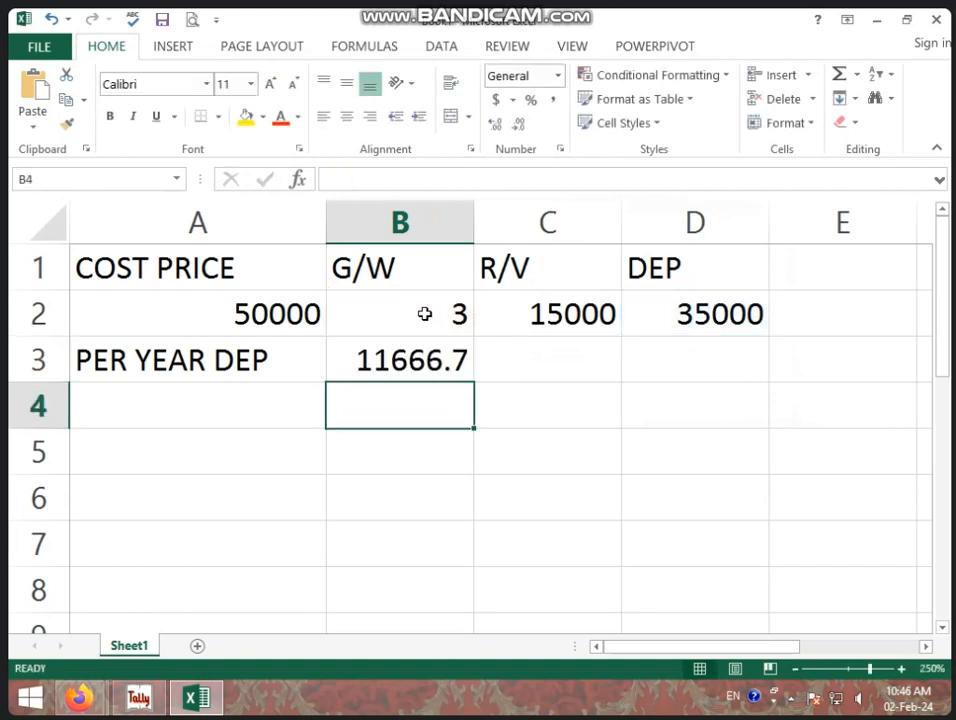
left_click(427, 366)
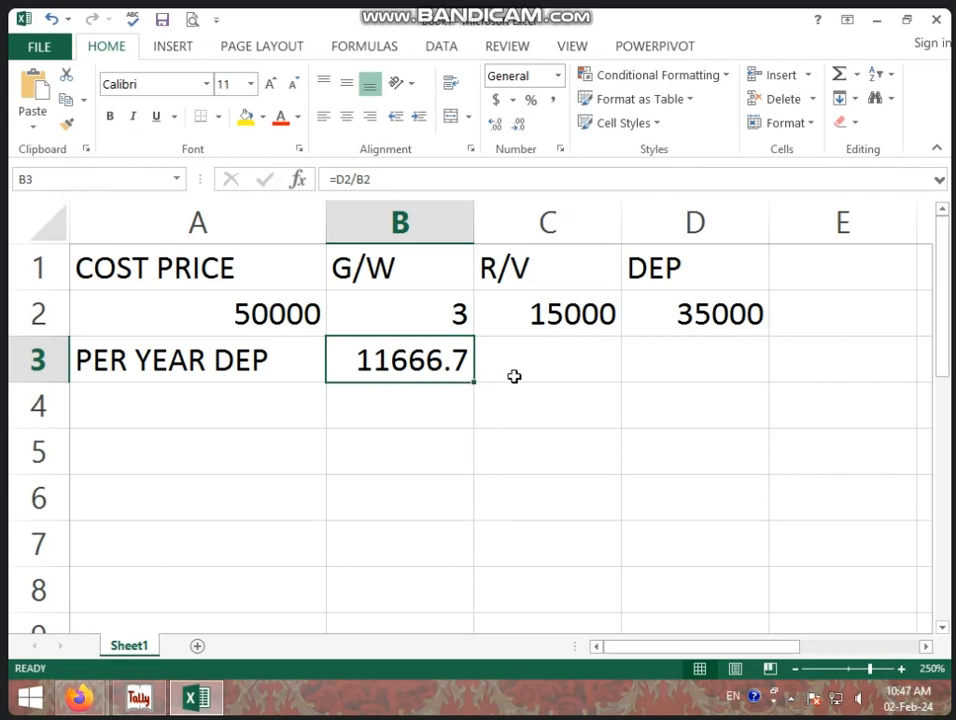
left_click(520, 126)
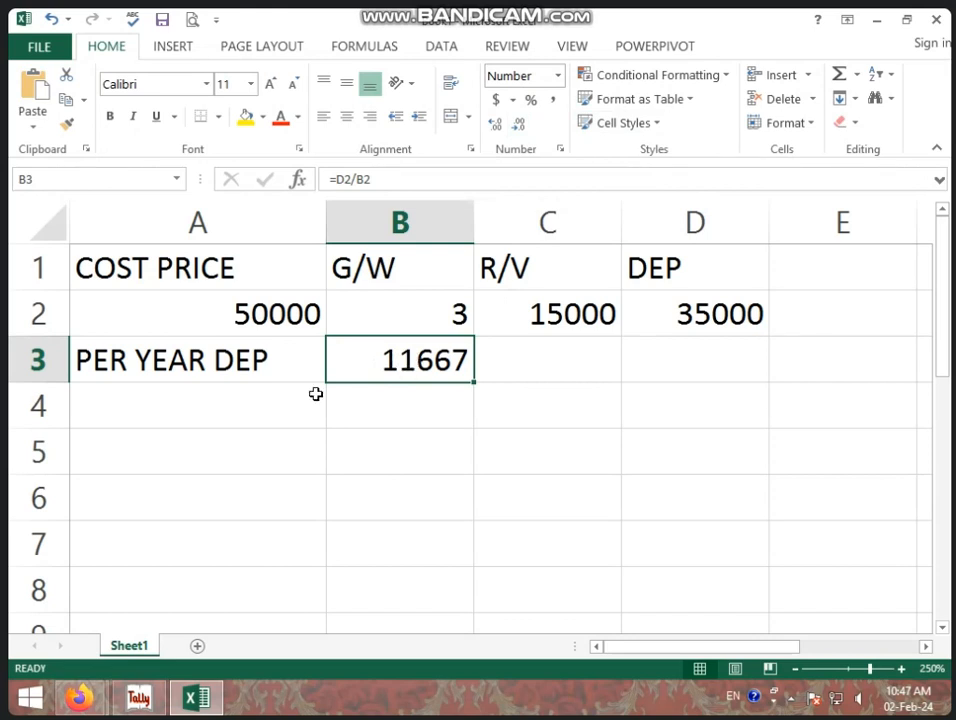
- Enter the label PER MONTH DEP in A4, below the yearly depreciation label
left_click(284, 396)
type("P")
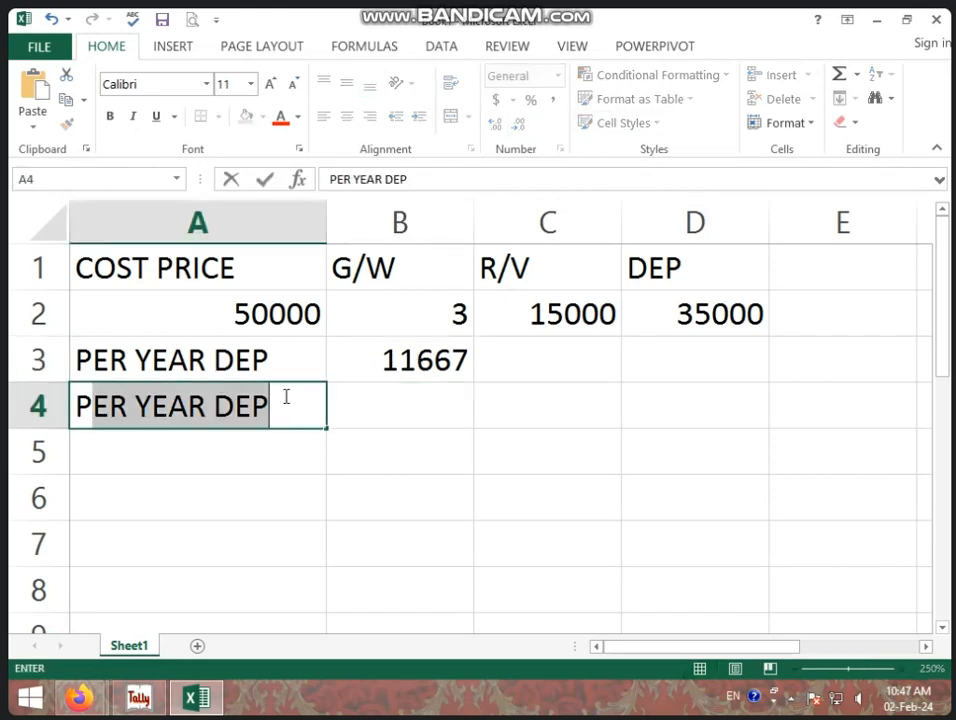
type("ER MONTH DEP")
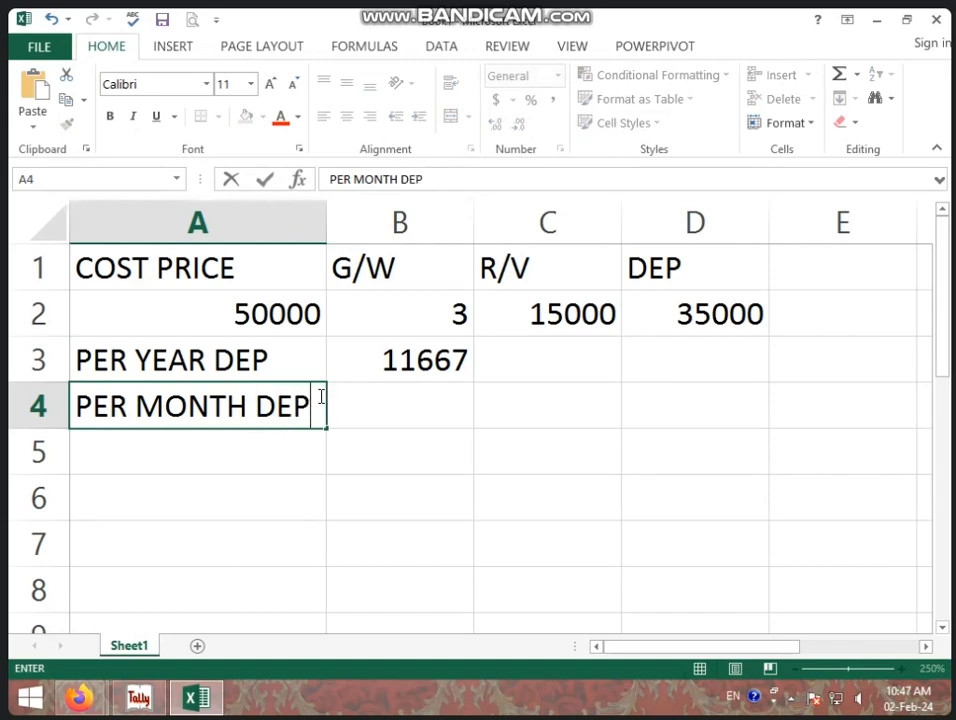
- Calculate the monthly depreciation in B4 with the formula =B3/12
left_click(405, 408)
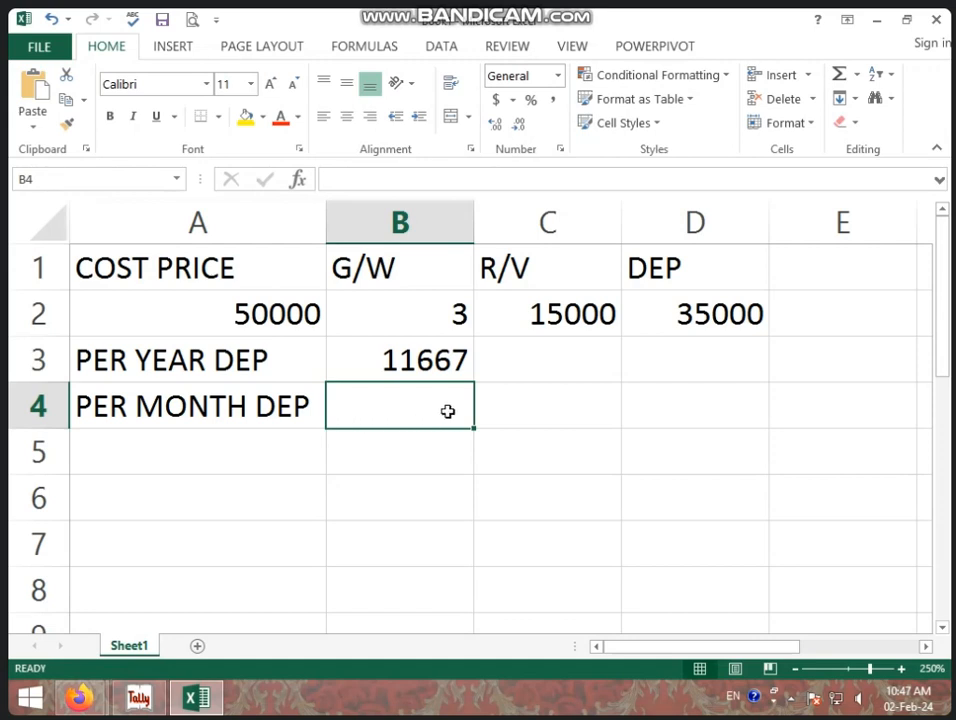
type("=")
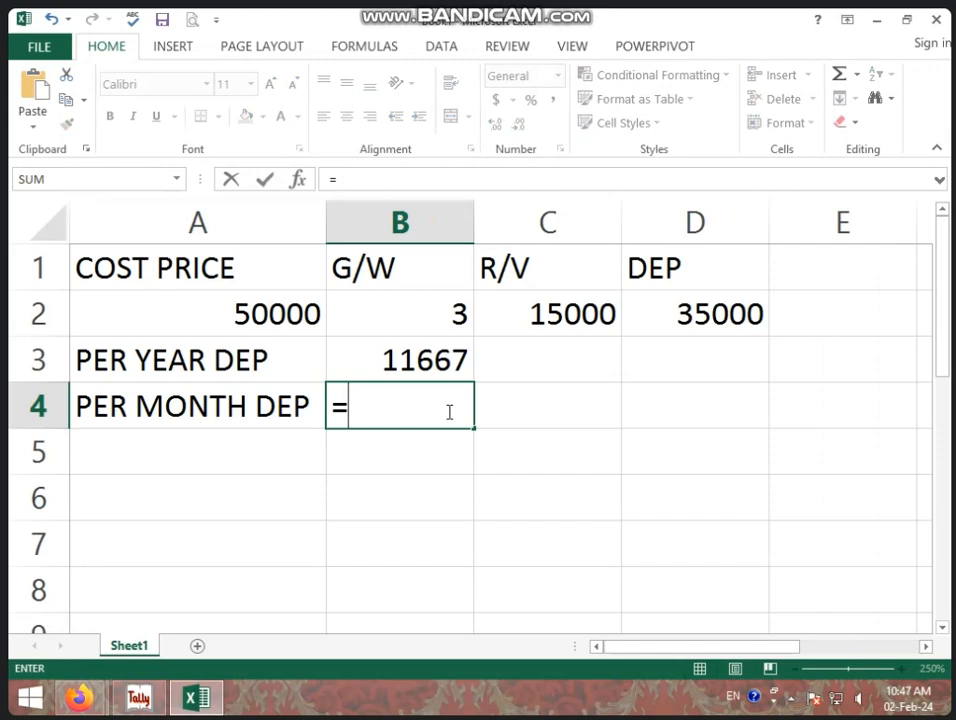
left_click(431, 348)
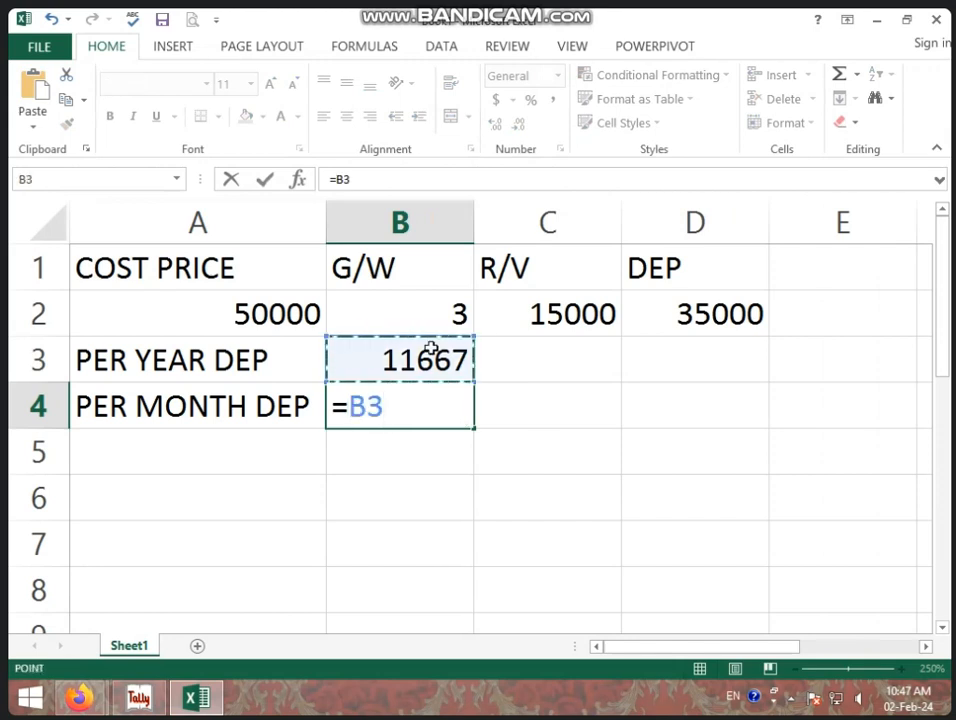
type("/12")
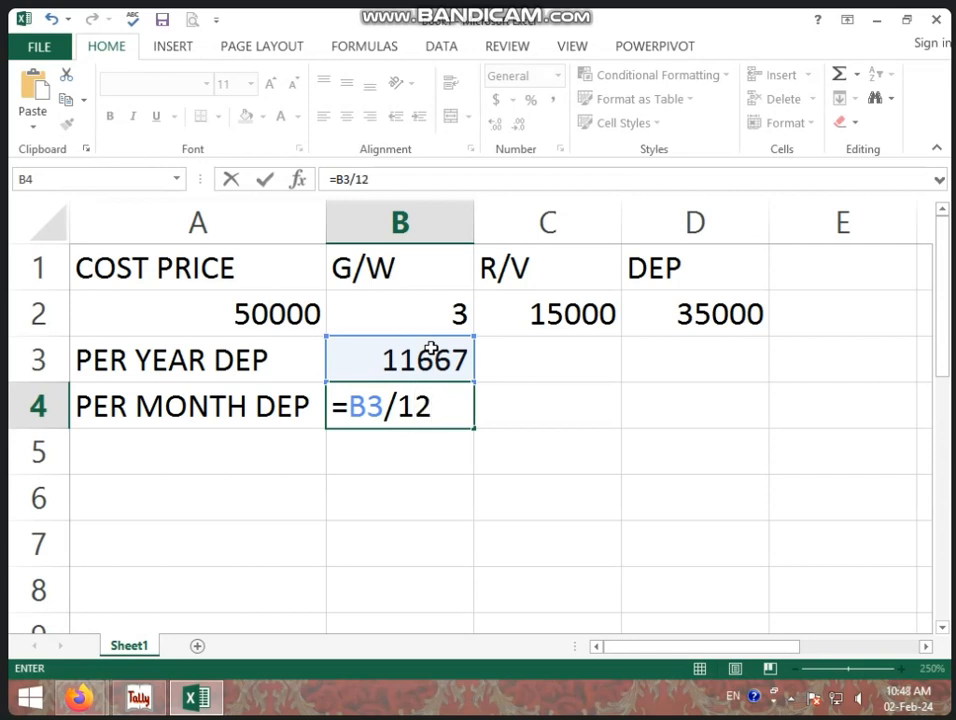
key("Return")
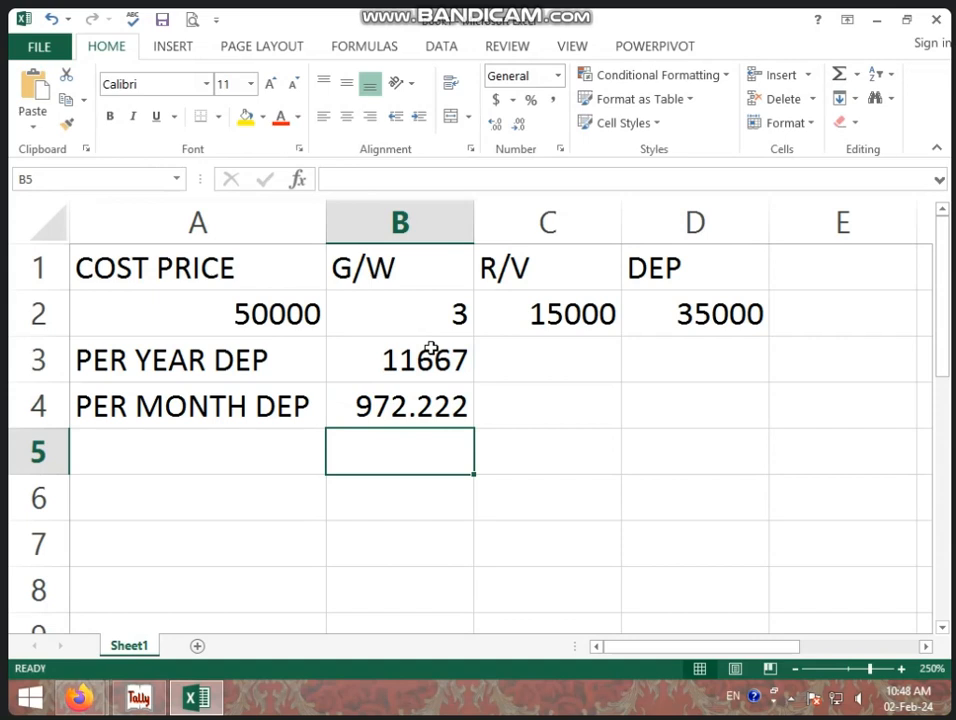
- Format the monthly depreciation in B4 to show no decimal places
left_click(337, 416)
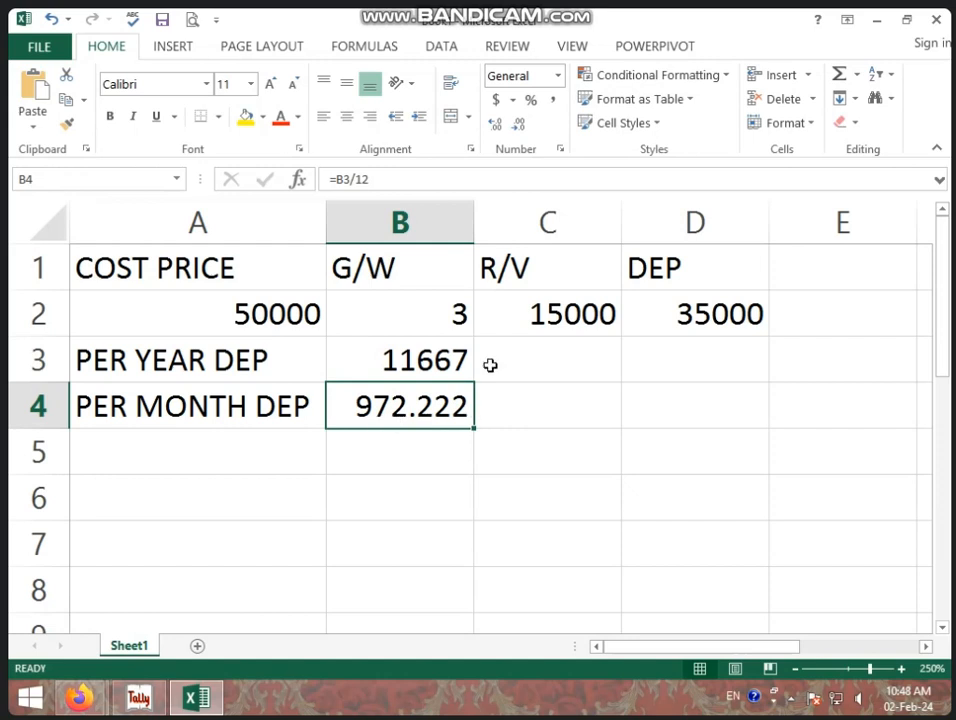
left_click(519, 124)
left_click(519, 124)
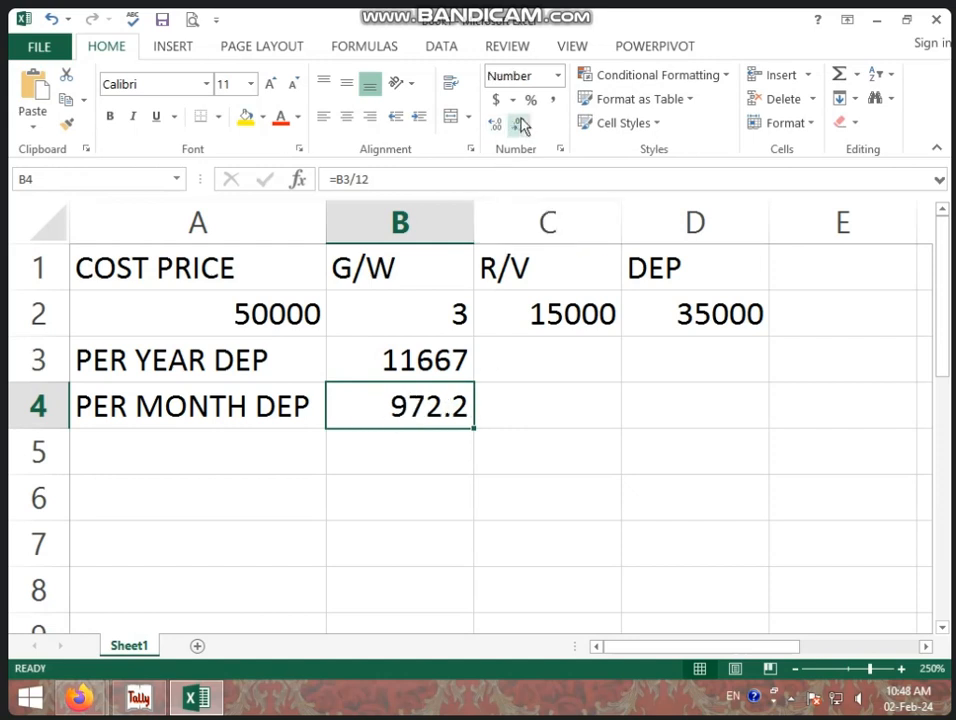
left_click(519, 124)
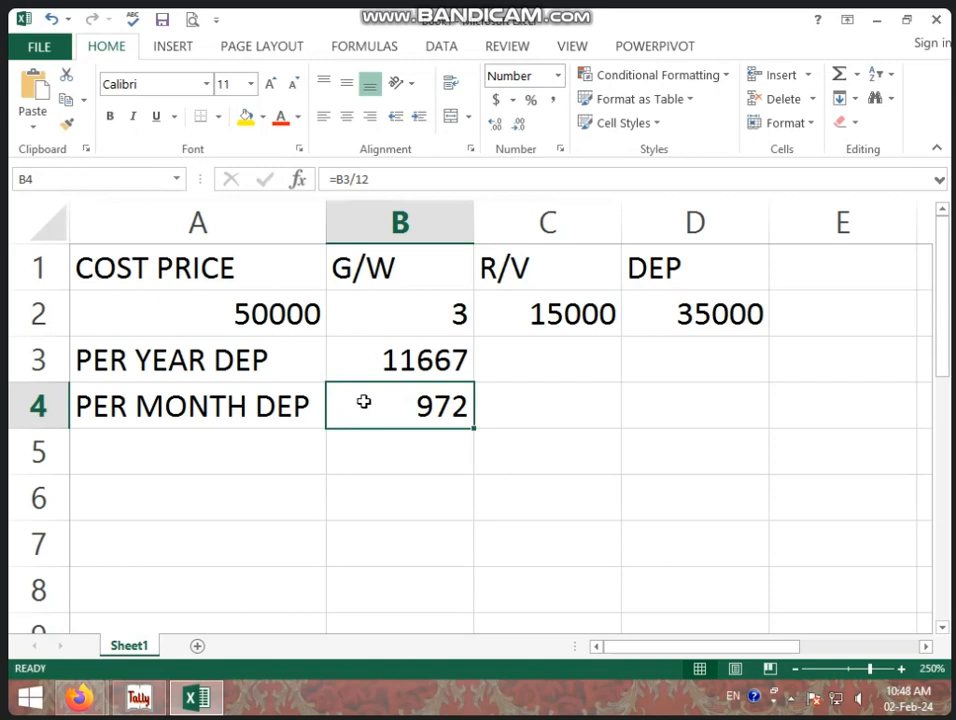
- Enter the label PER DAY DEP in A5, below the monthly depreciation label
left_click(235, 442)
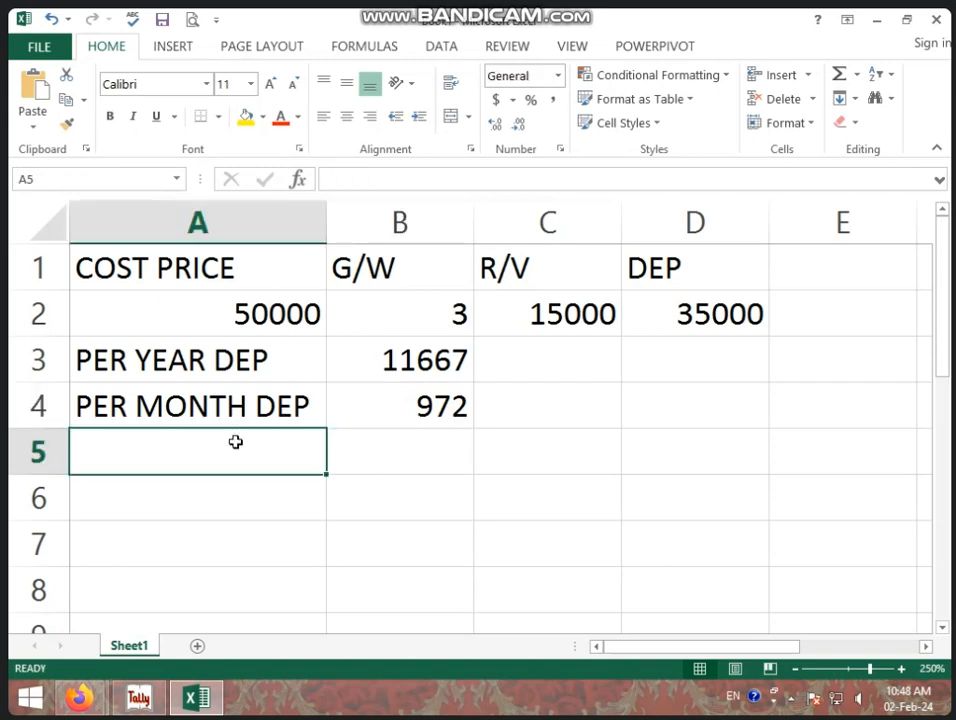
type("PER DAY")
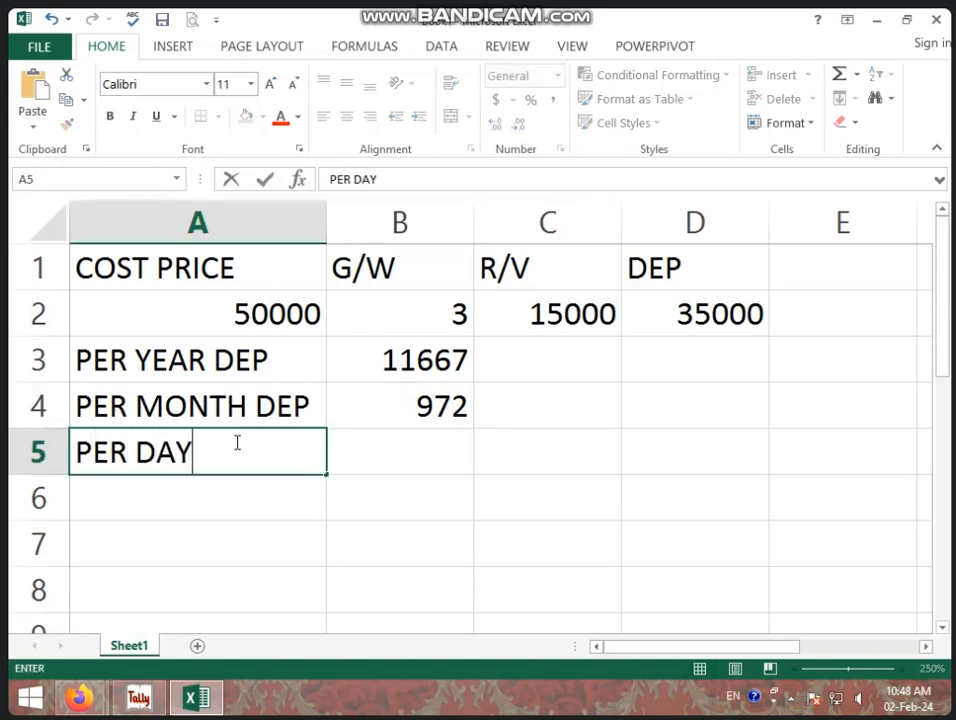
type(" DEP")
- Calculate the daily depreciation in B5 from the yearly amount with the formula =B3/365
left_click(424, 461)
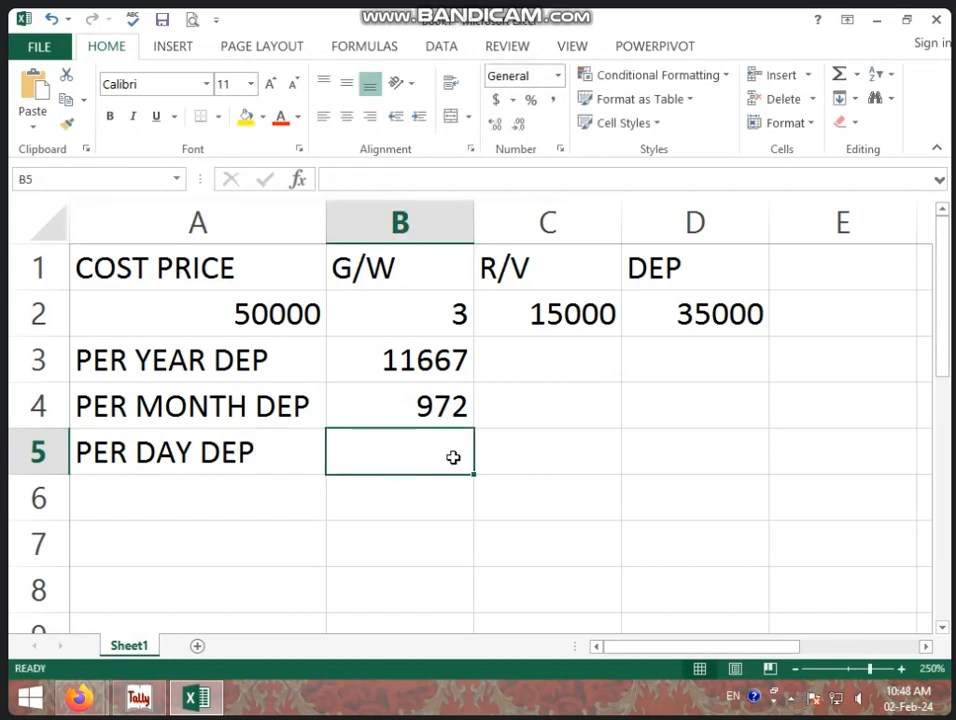
type("=")
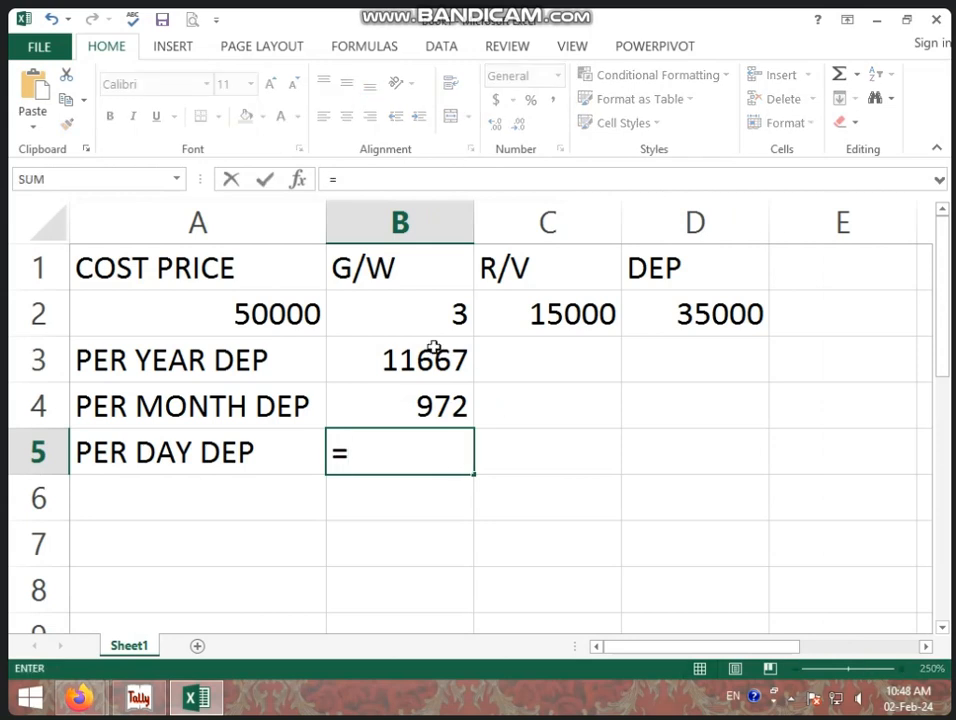
left_click(434, 347)
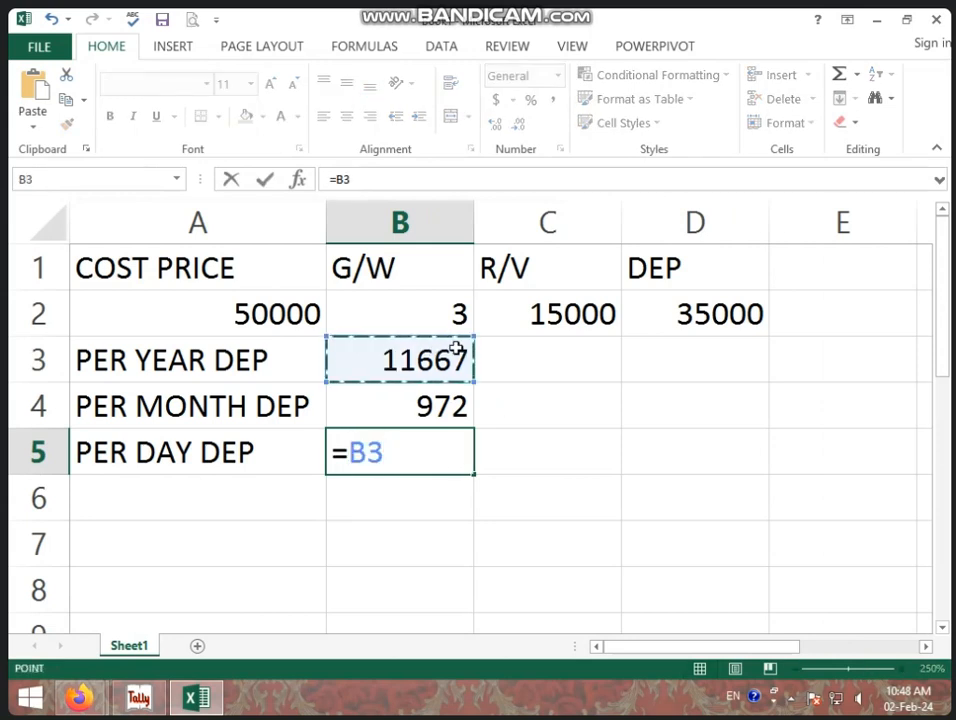
type("/365")
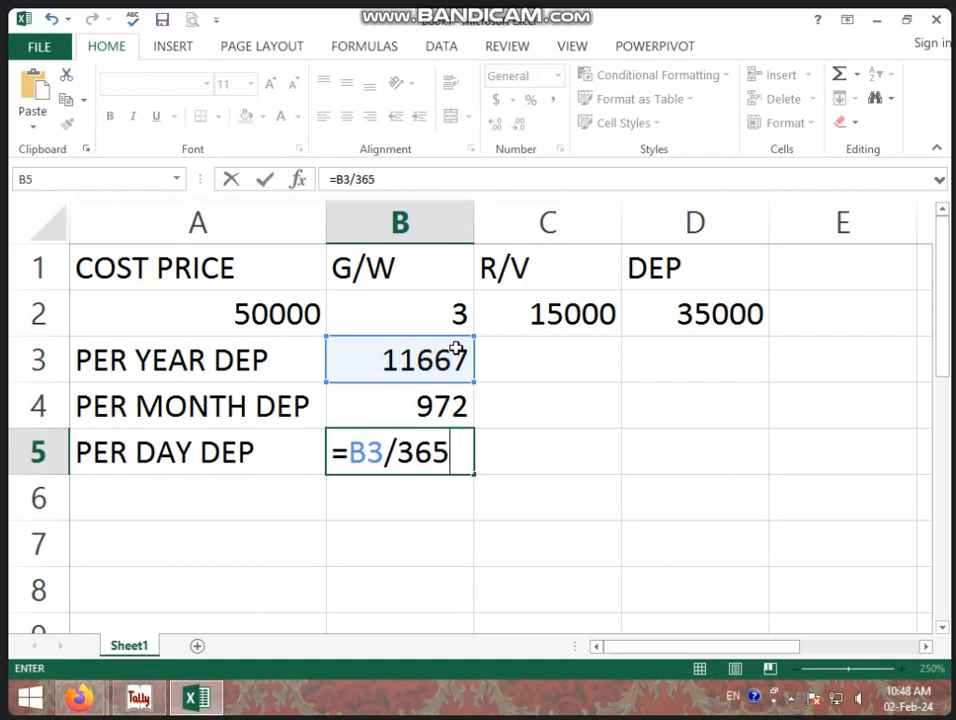
key("Return")
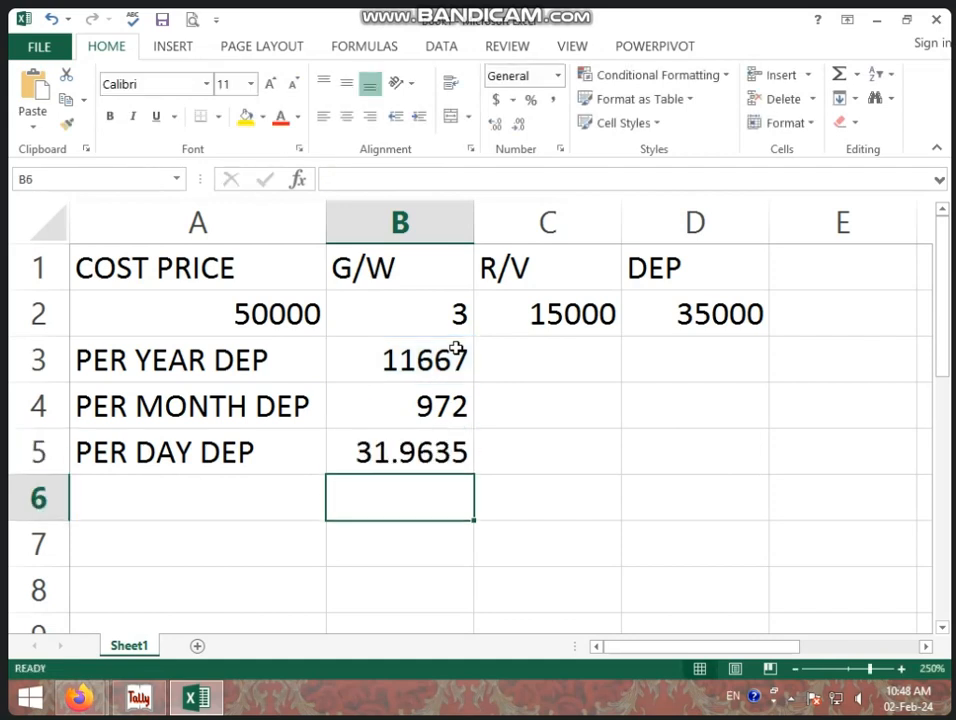
- Format the daily depreciation in B5 to show no decimal places
left_click(408, 452)
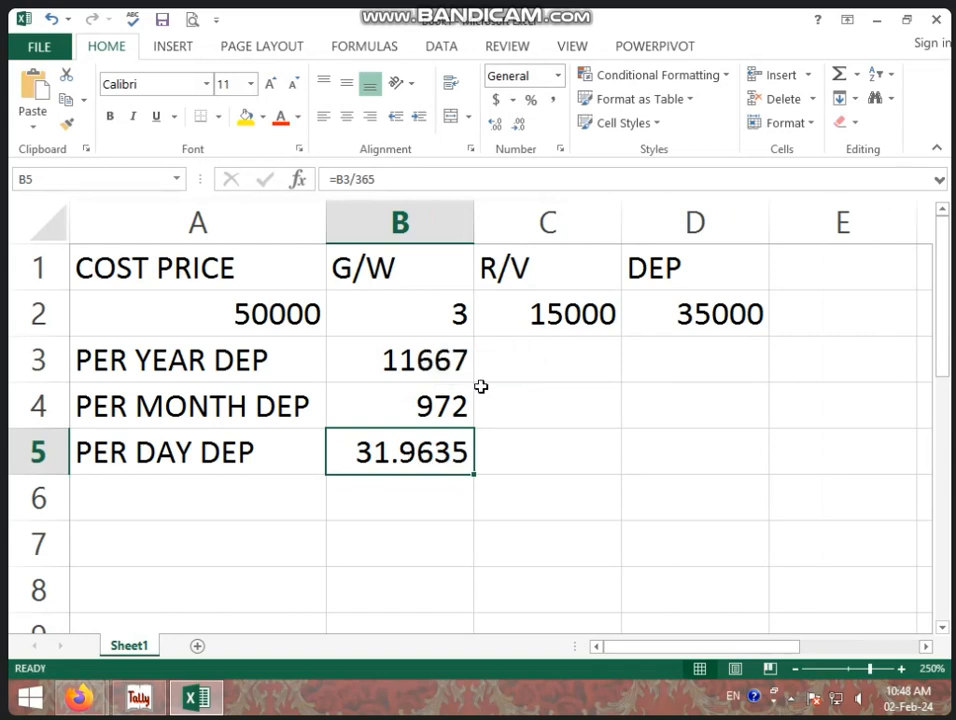
left_click(517, 127)
left_click(517, 127)
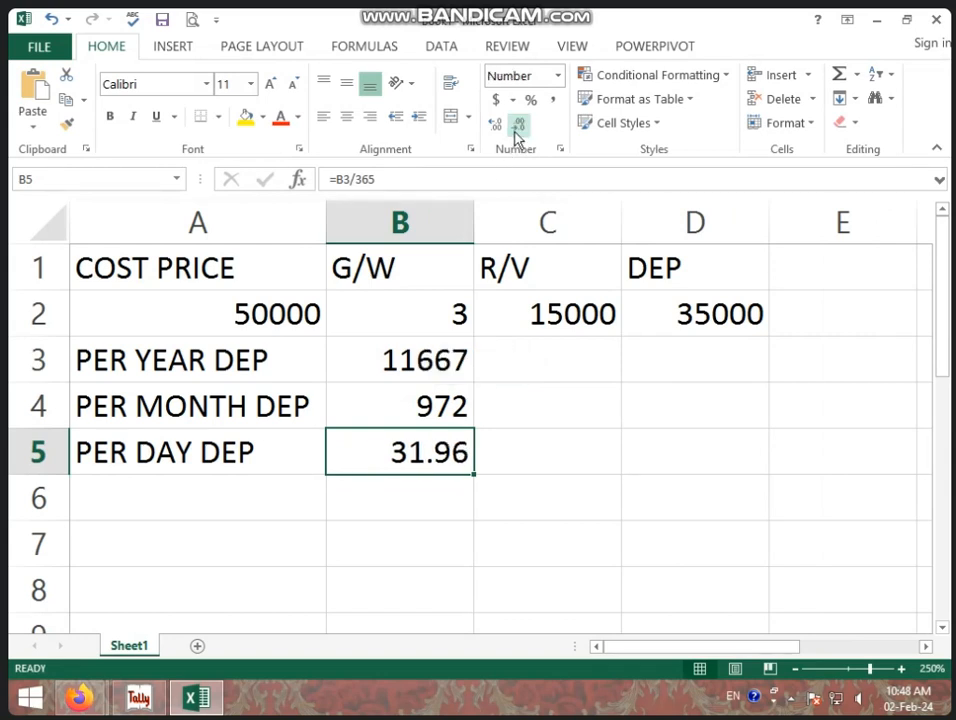
left_click(517, 127)
left_click(517, 127)
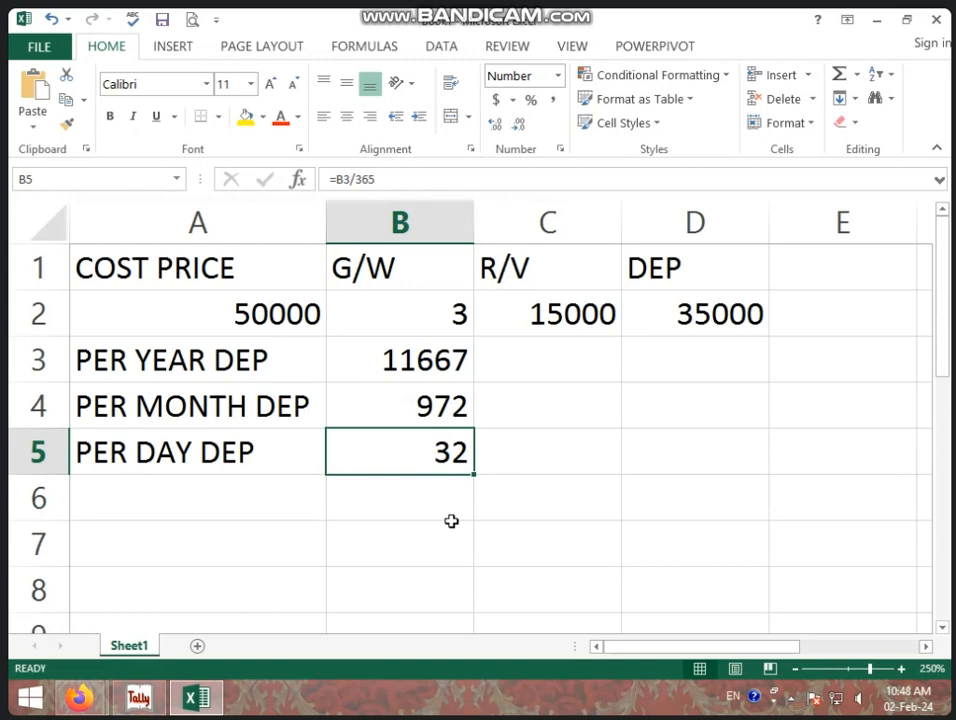
- Replace the daily depreciation in B5 with the formula =B4/30, based on the monthly amount
key("BackSpace")
left_click(451, 521)
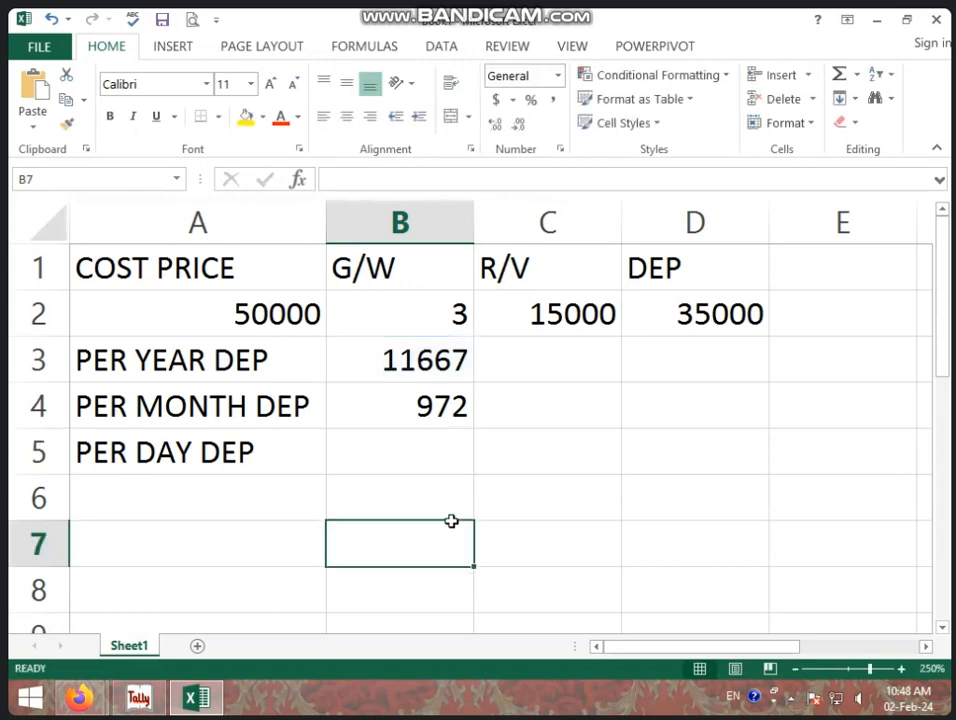
left_click(424, 449)
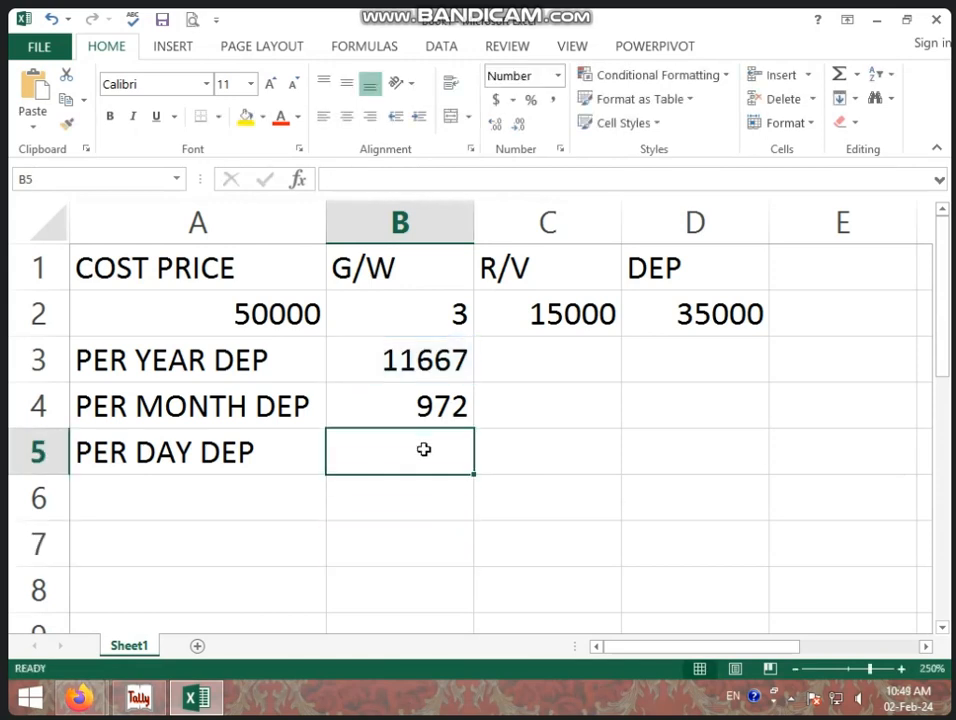
type("=")
left_click(440, 394)
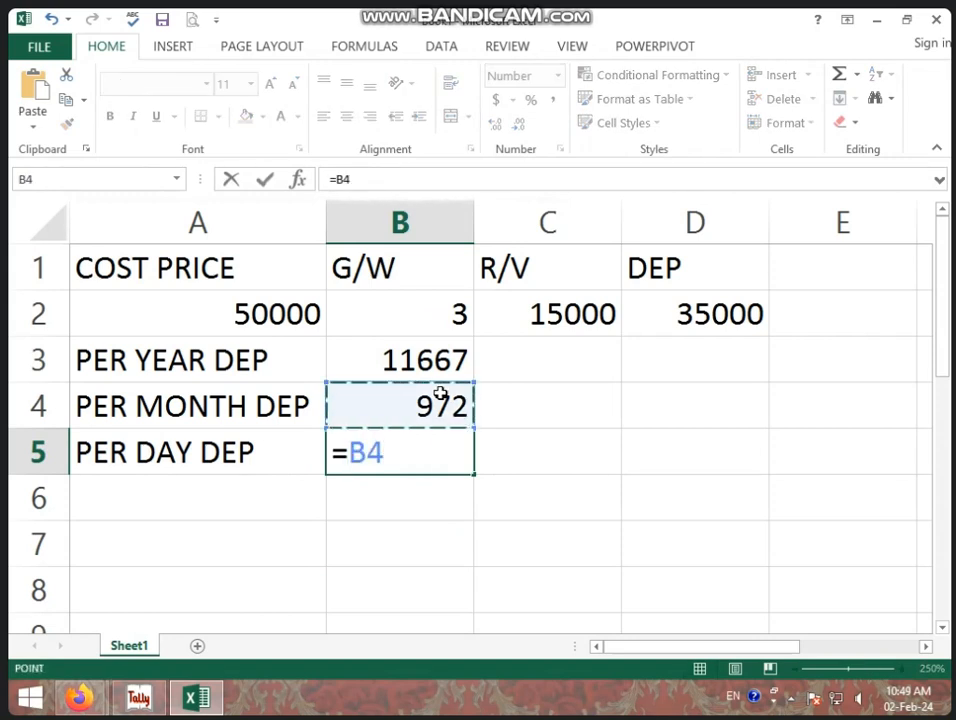
type("/")
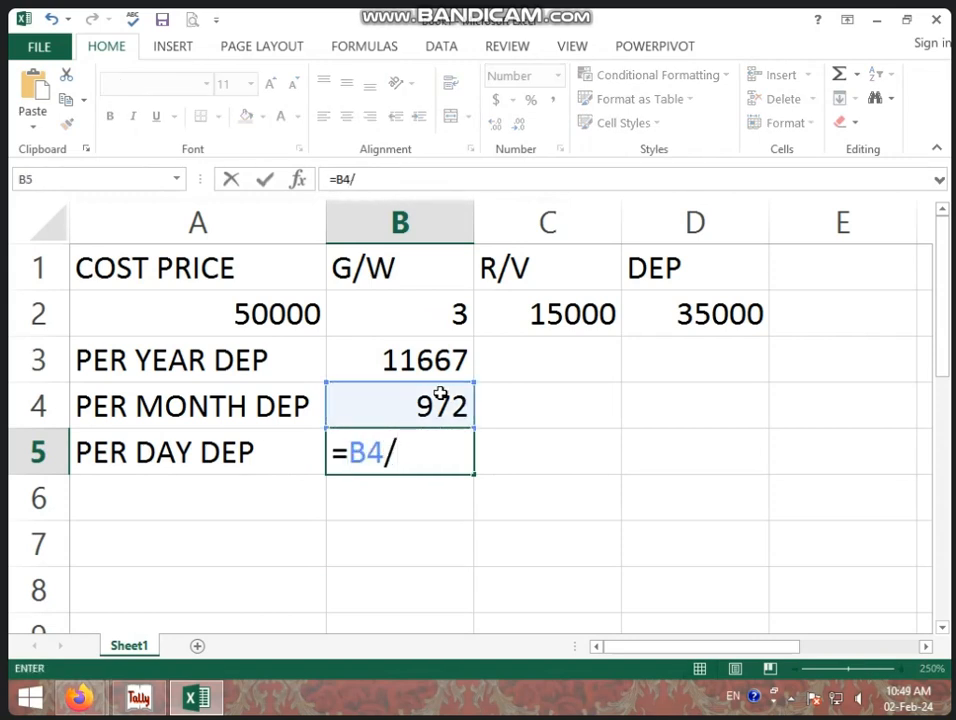
type("30")
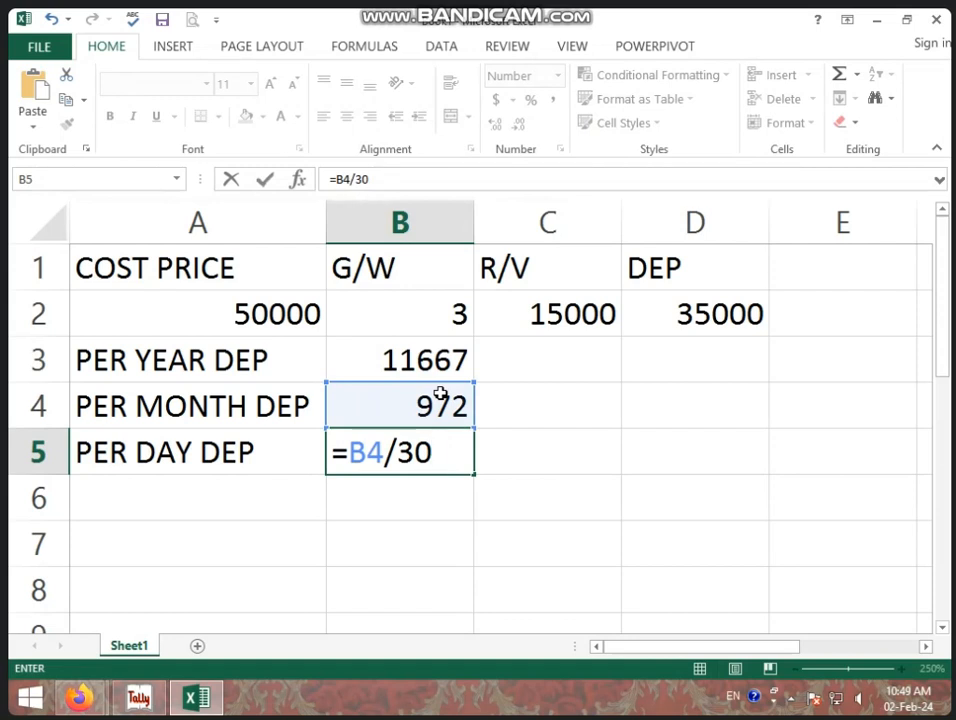
key("Return")
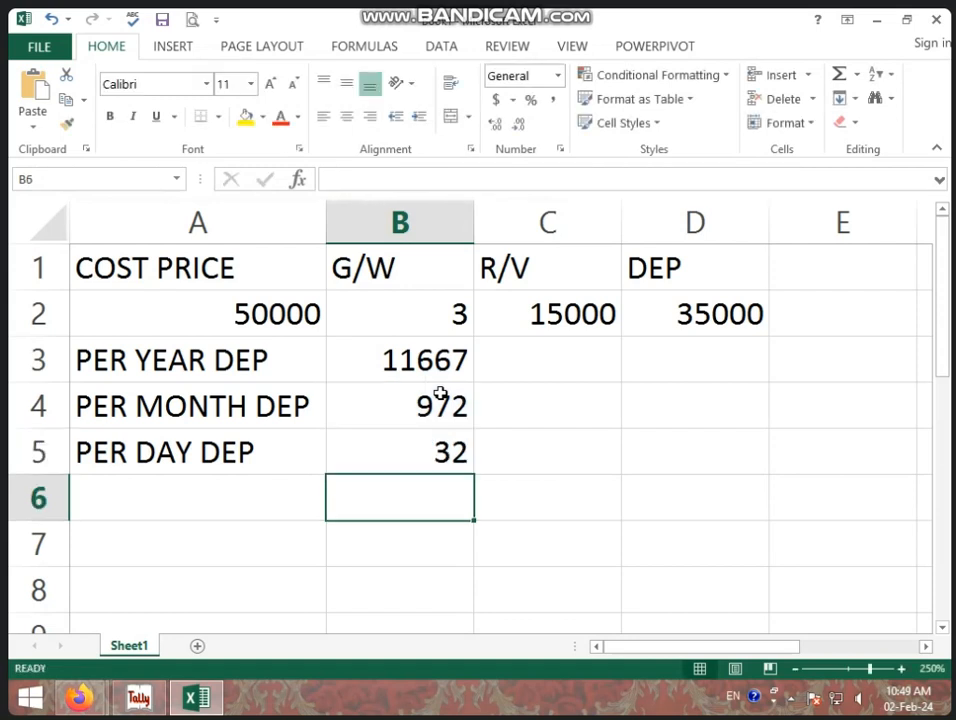
- Replace the daily depreciation in B5 with the formula =B4/31 for a 31-day month
left_click(442, 446)
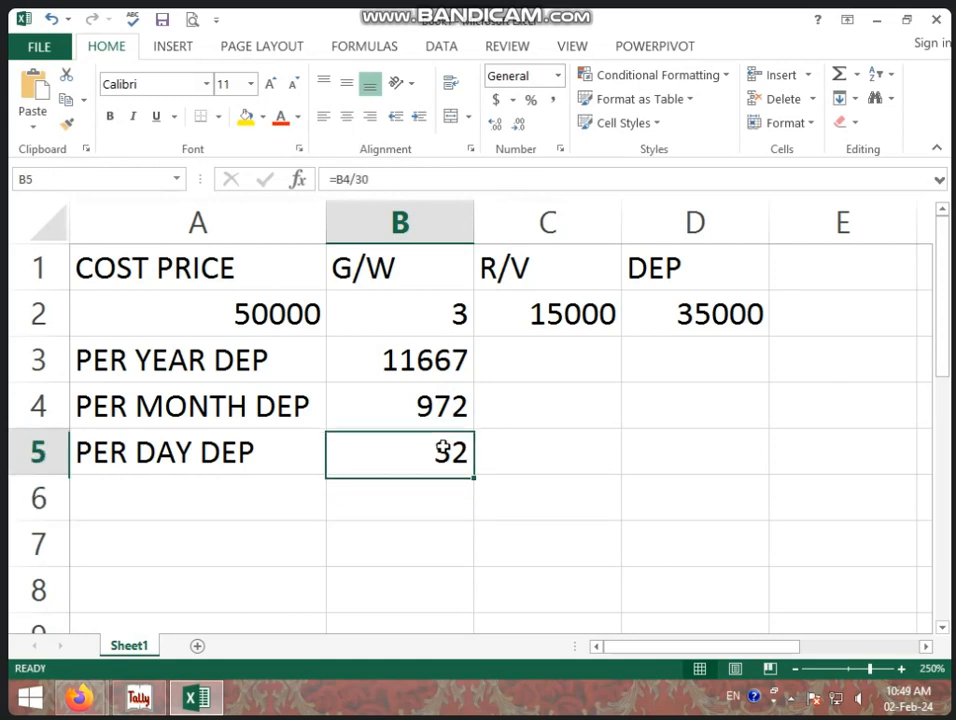
key("BackSpace")
type("=")
left_click(437, 400)
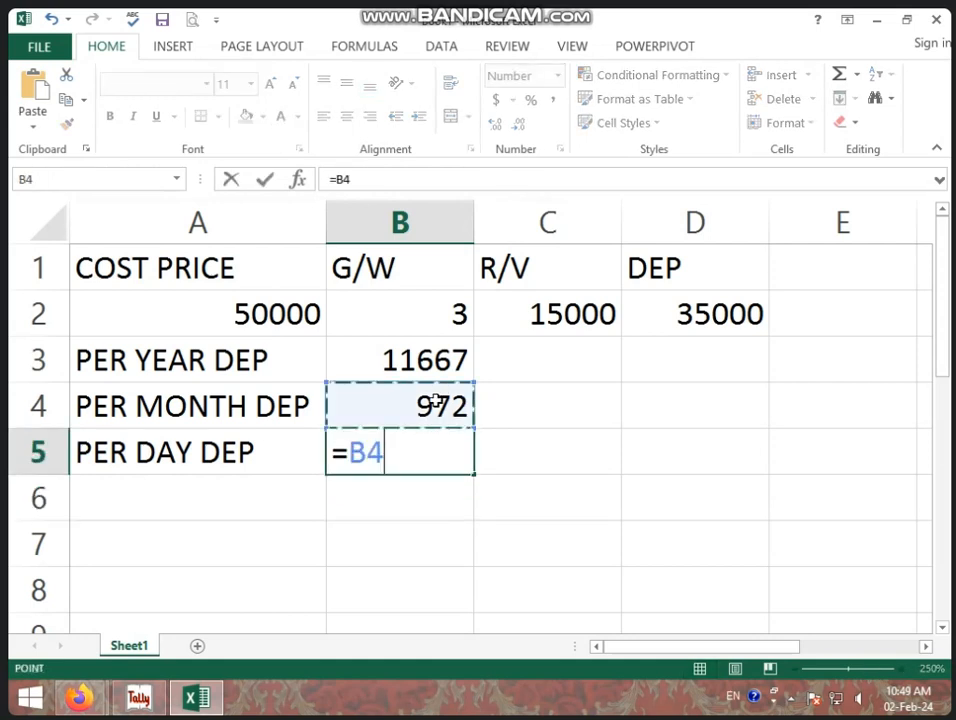
type("/31")
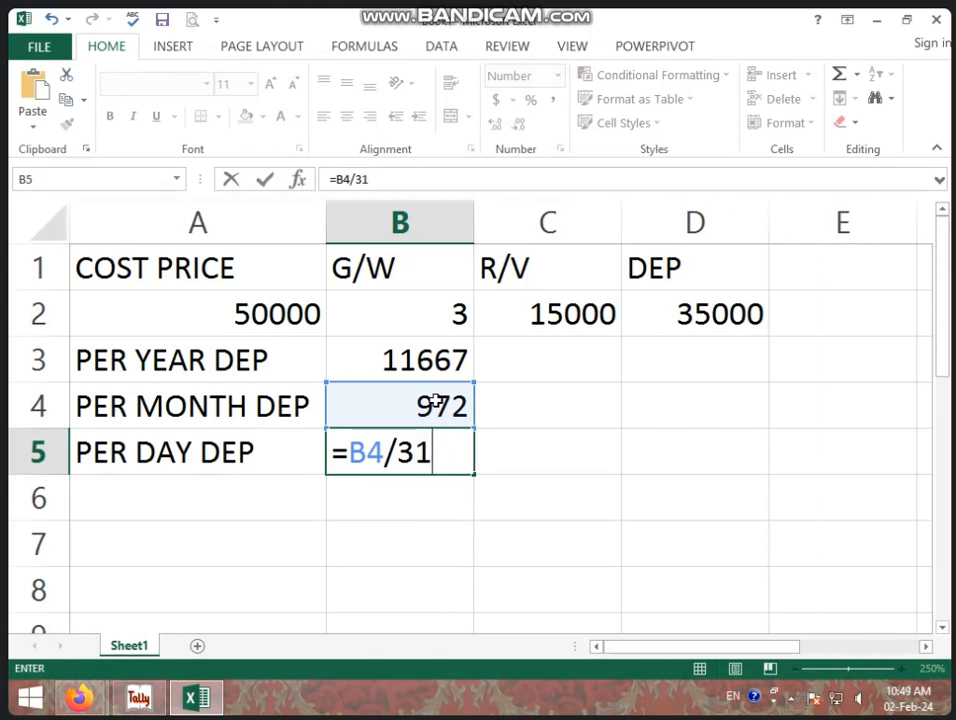
key("Return")
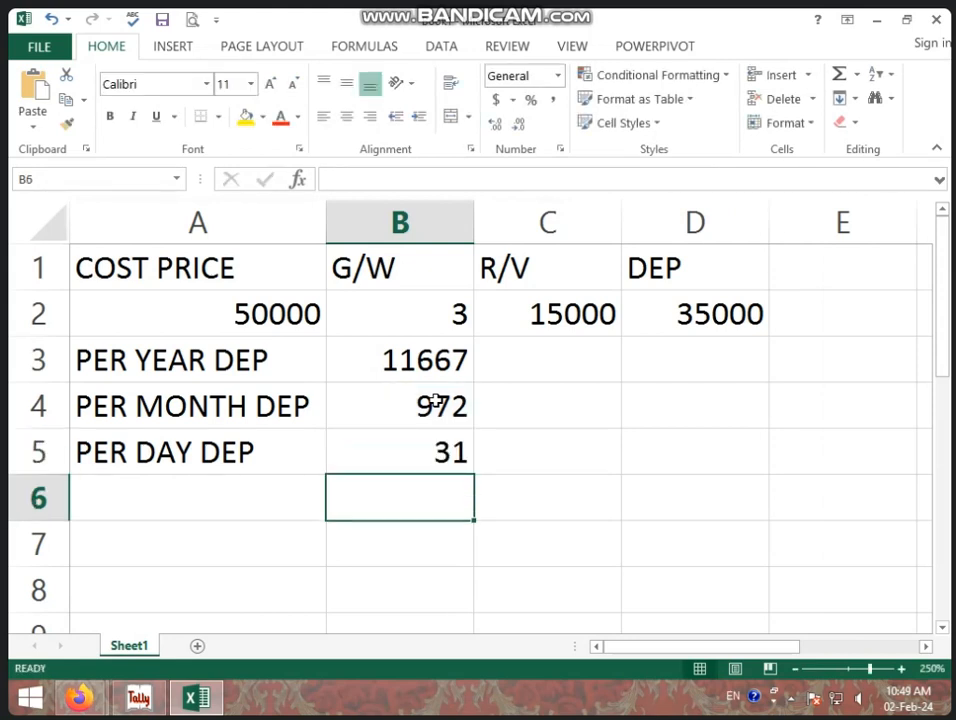
- Clear the daily depreciation formula from B5
left_click(437, 447)
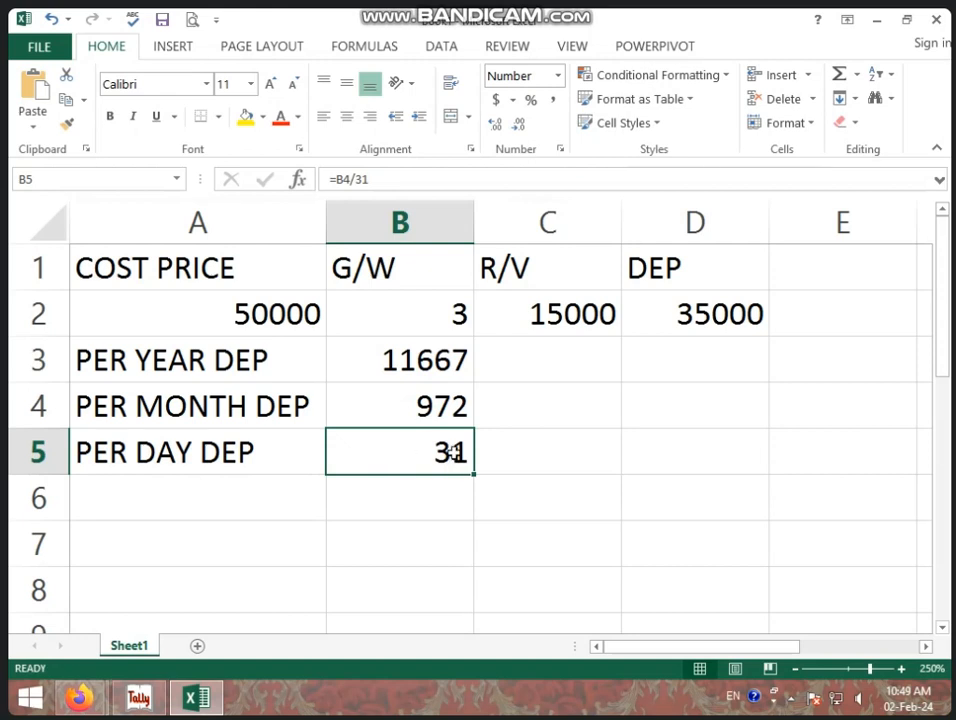
key("BackSpace")
left_click(540, 457)
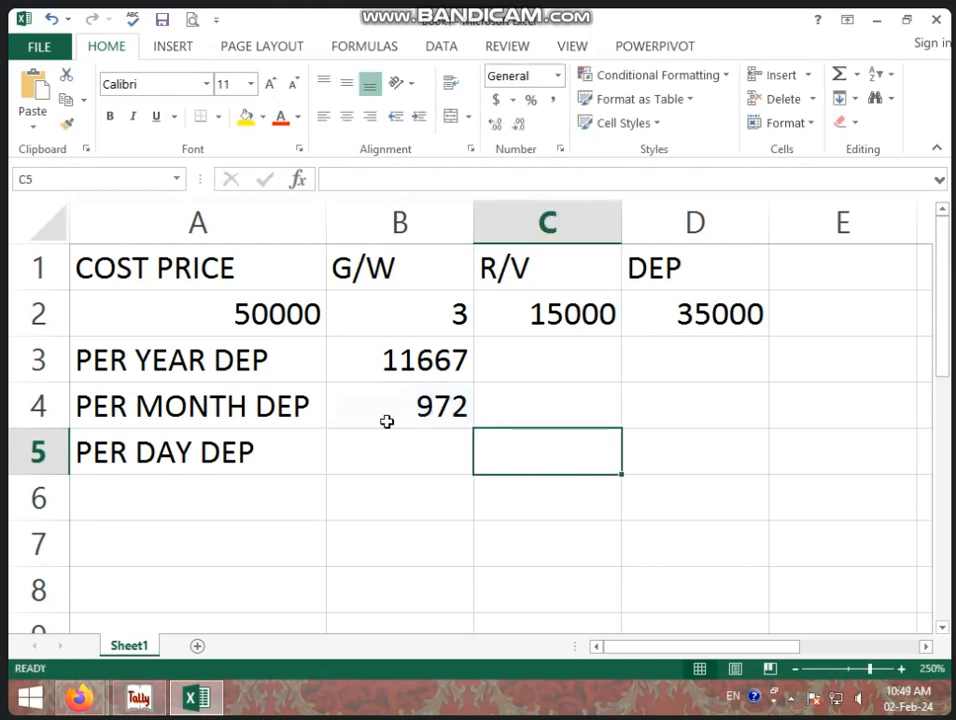
- Calculate the daily depreciation in B5 from the yearly amount with the formula =B3/365
left_click(404, 456)
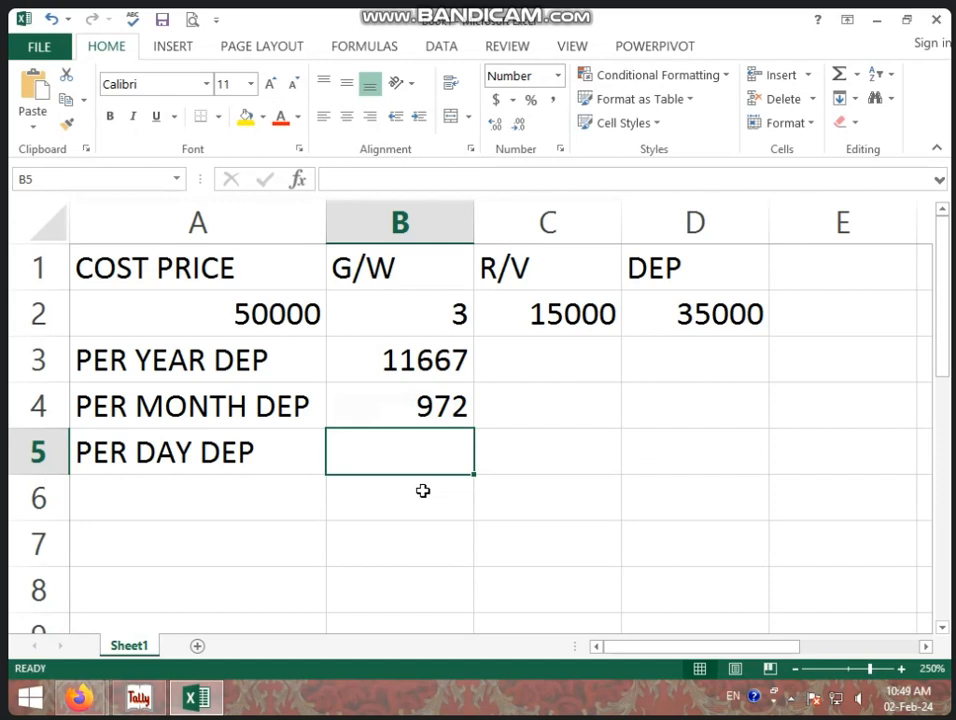
type("=")
left_click(440, 367)
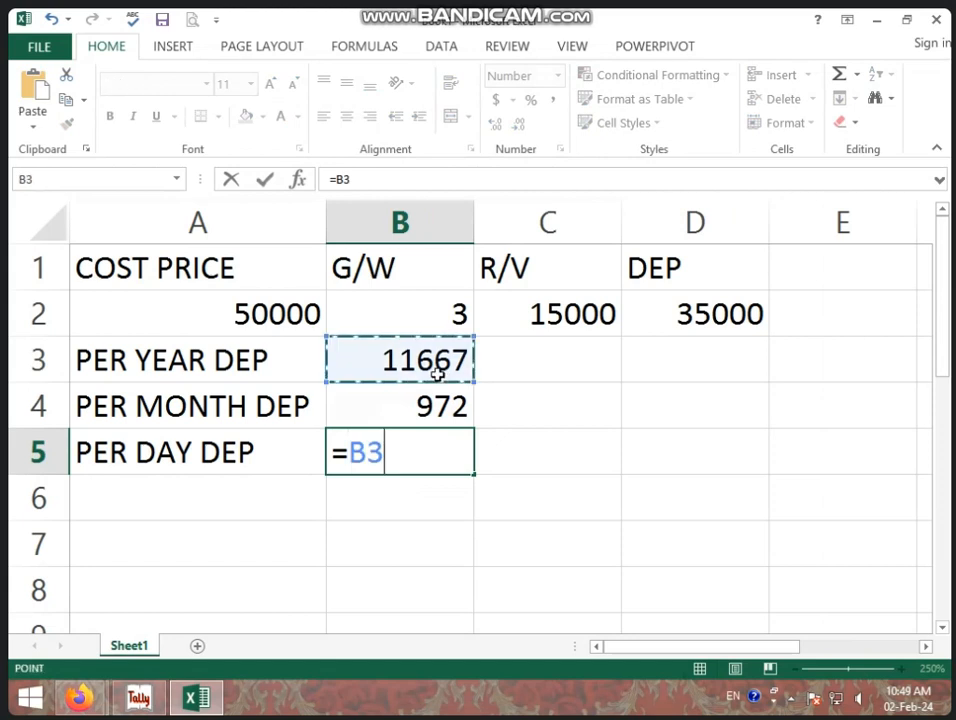
type("/365")
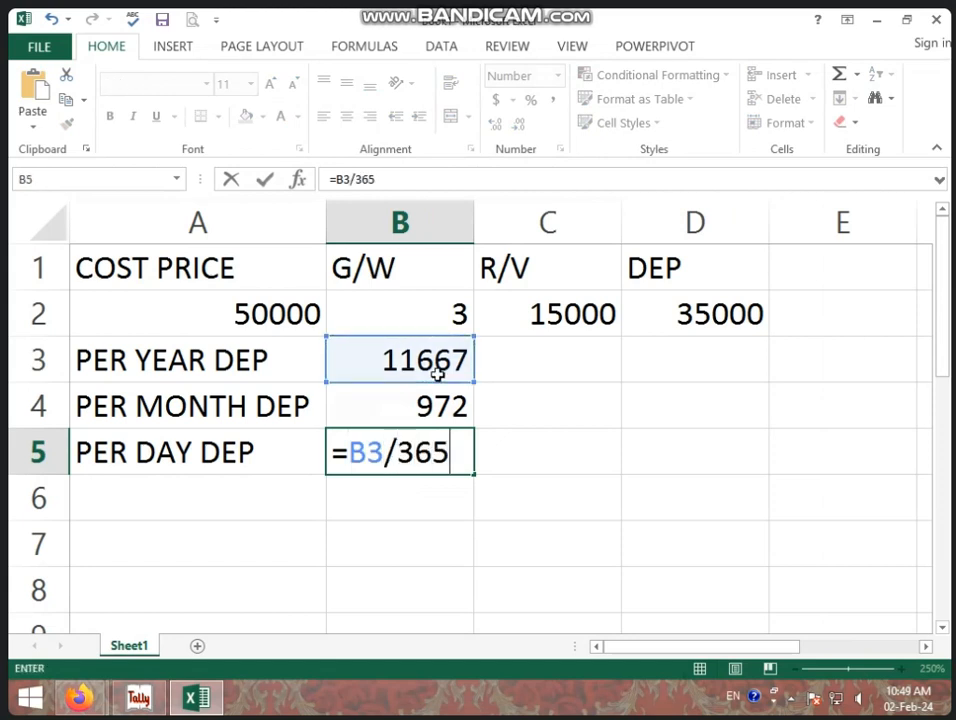
key("Return")
left_click(446, 446)
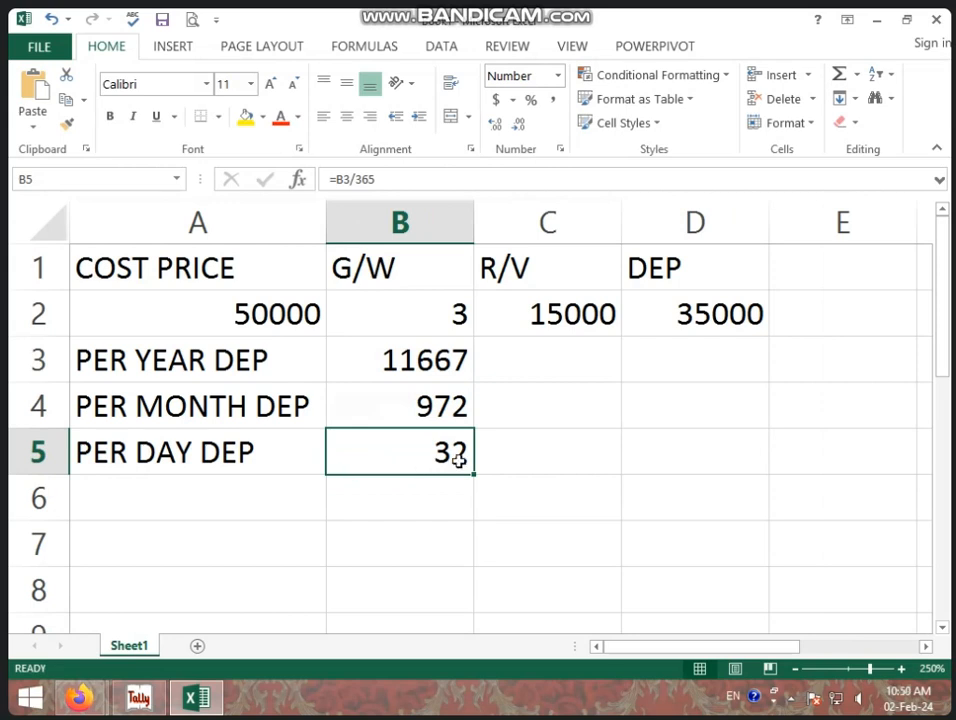
left_click(495, 459)
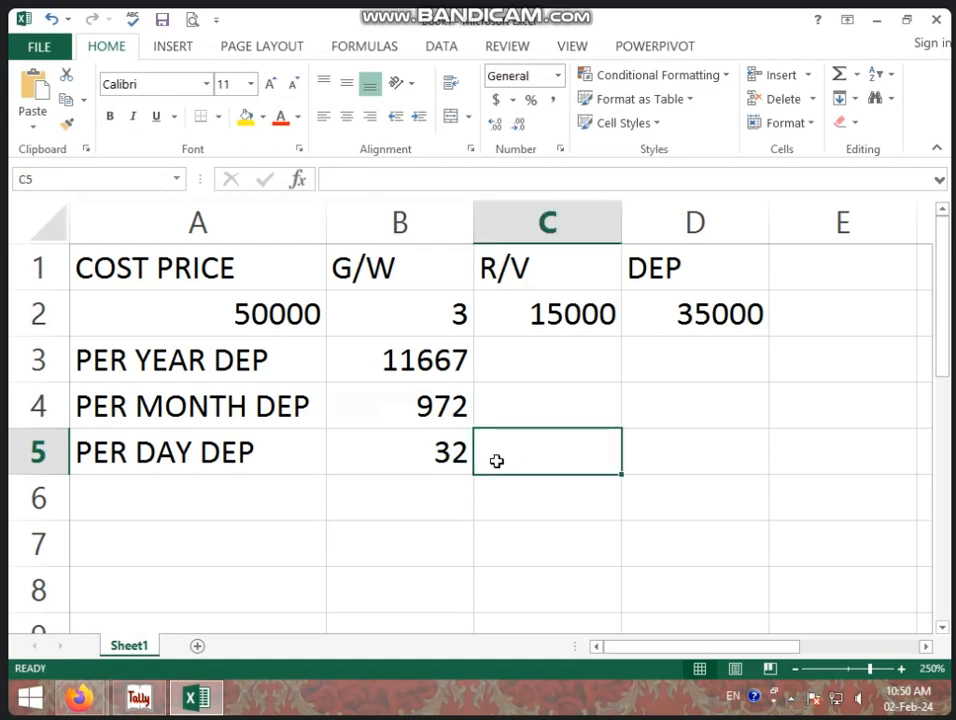
left_click(463, 459)
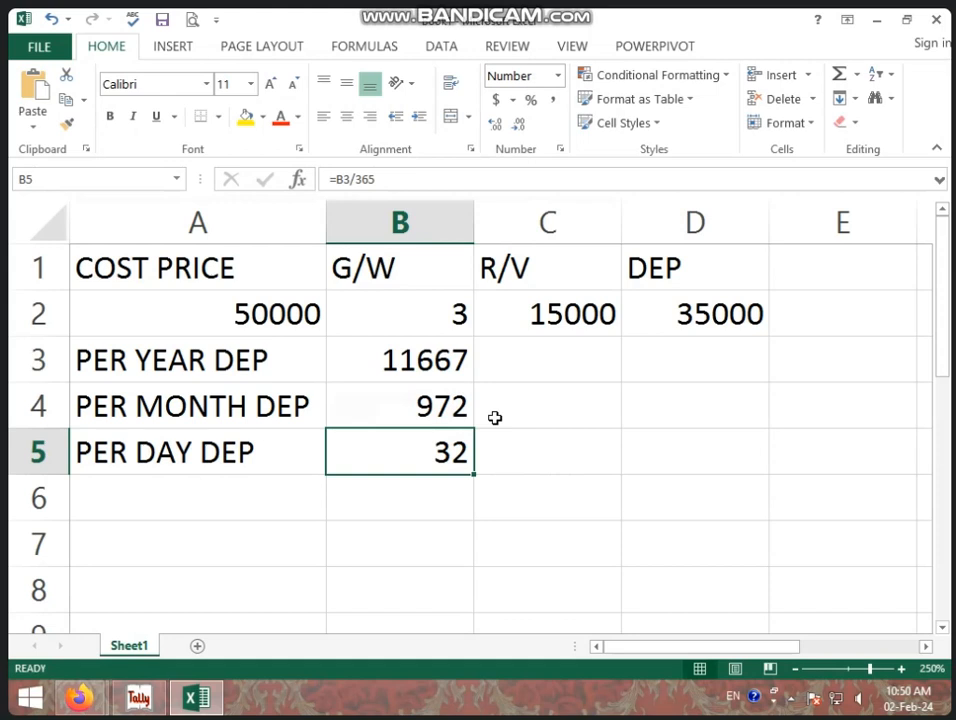
- Clear the yearly, monthly and daily depreciation formulas from B3 to B5
left_click_drag(418, 352, 433, 461)
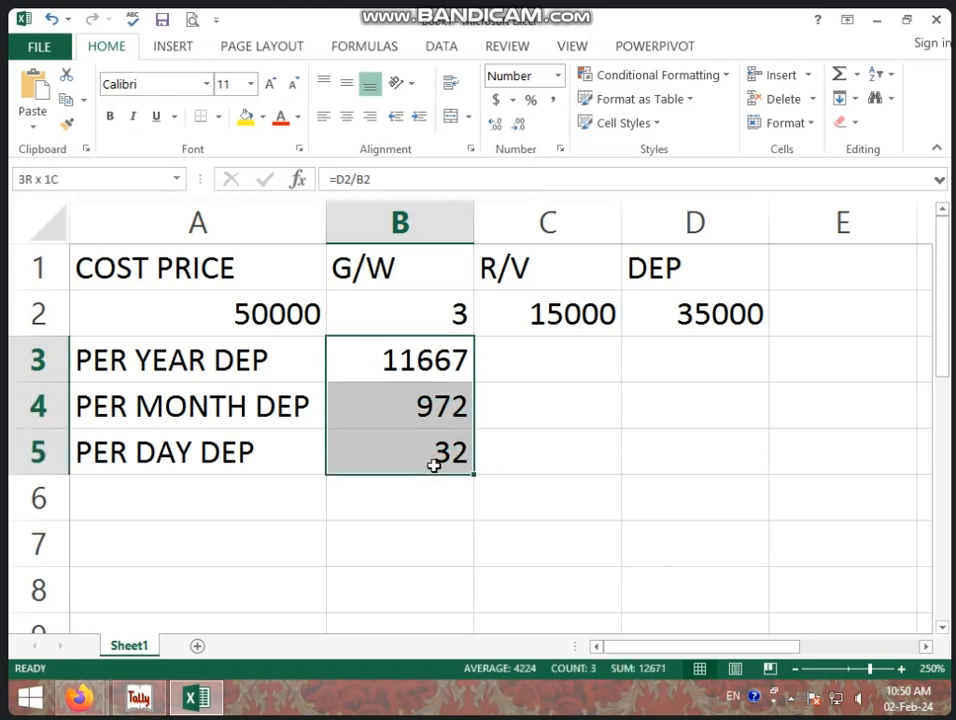
key("BackSpace")
left_click(517, 416)
left_click_drag(457, 400, 459, 491)
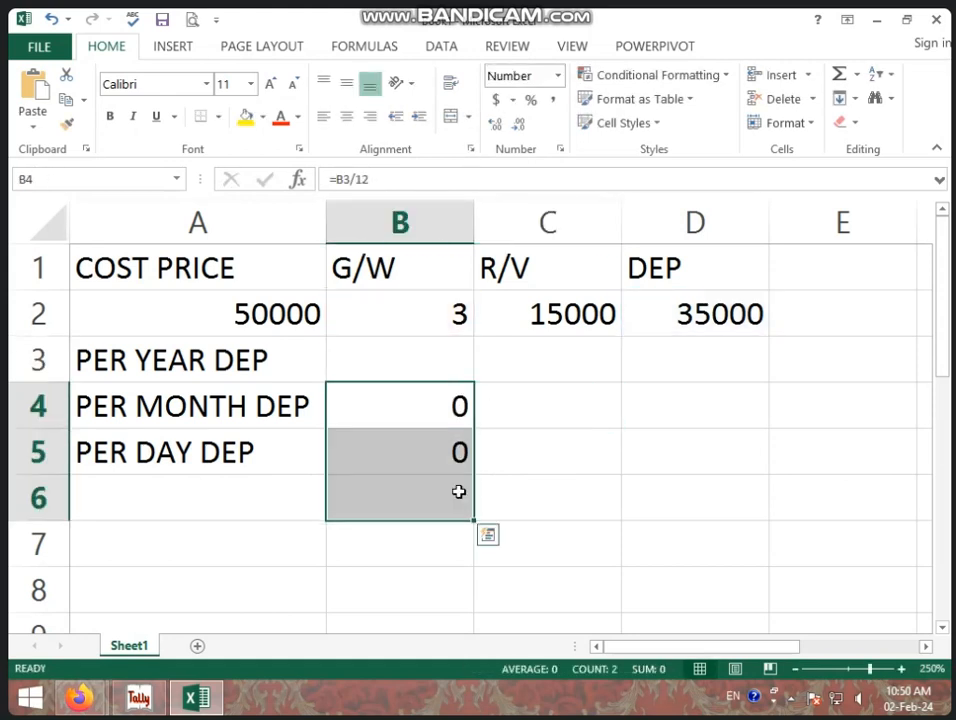
key("Delete")
left_click(612, 476)
- Calculate the yearly depreciation in B3 with the formula =D2/B2, dividing total depreciation by the working life
left_click(446, 372)
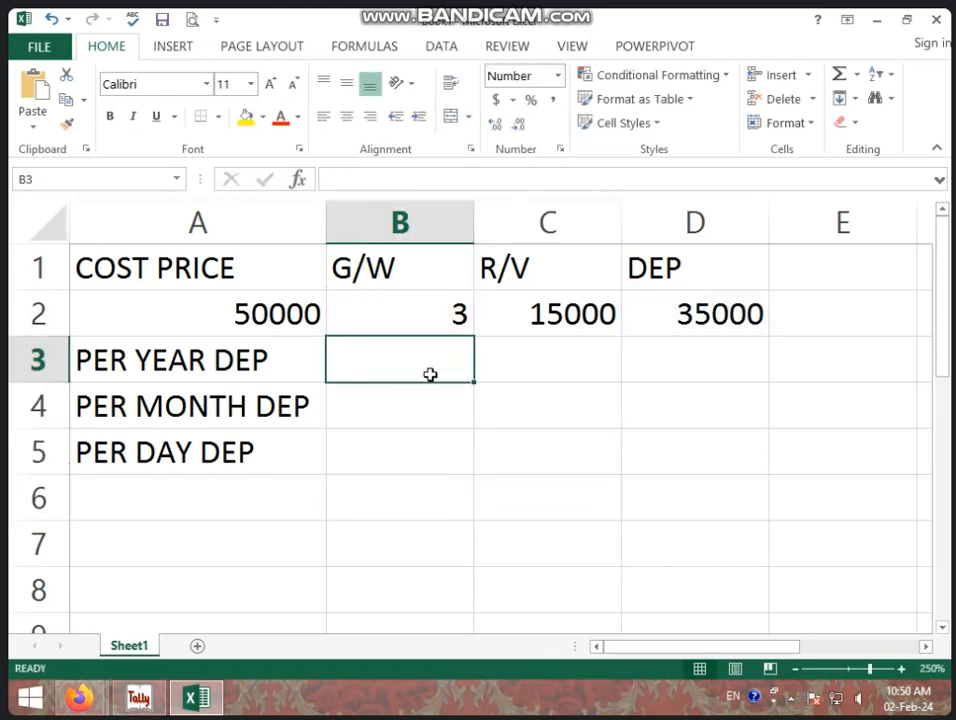
type("=")
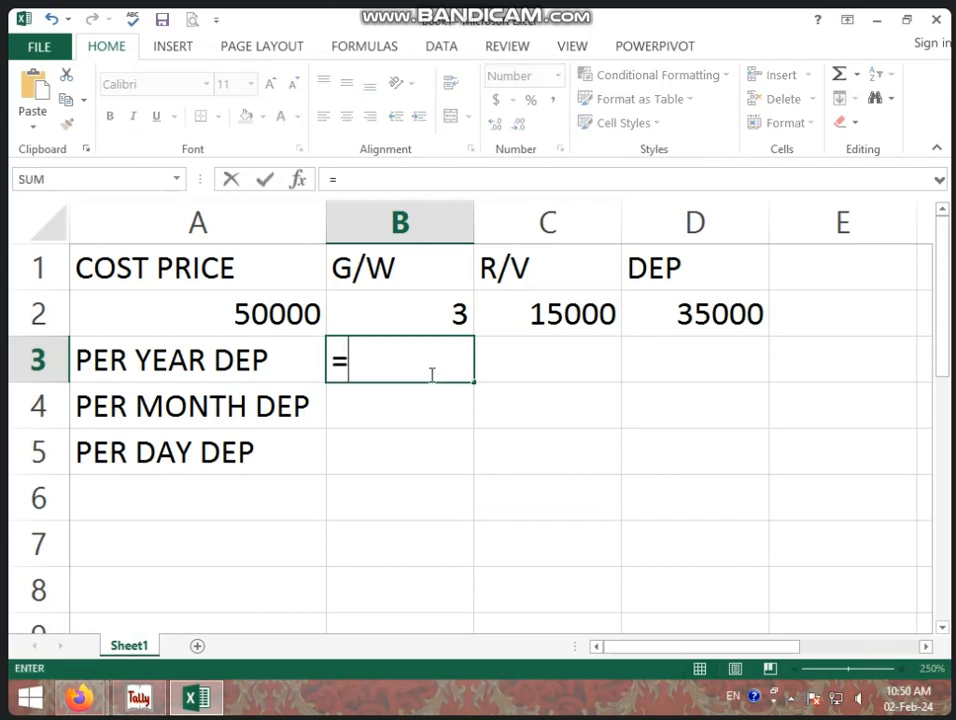
left_click(706, 308)
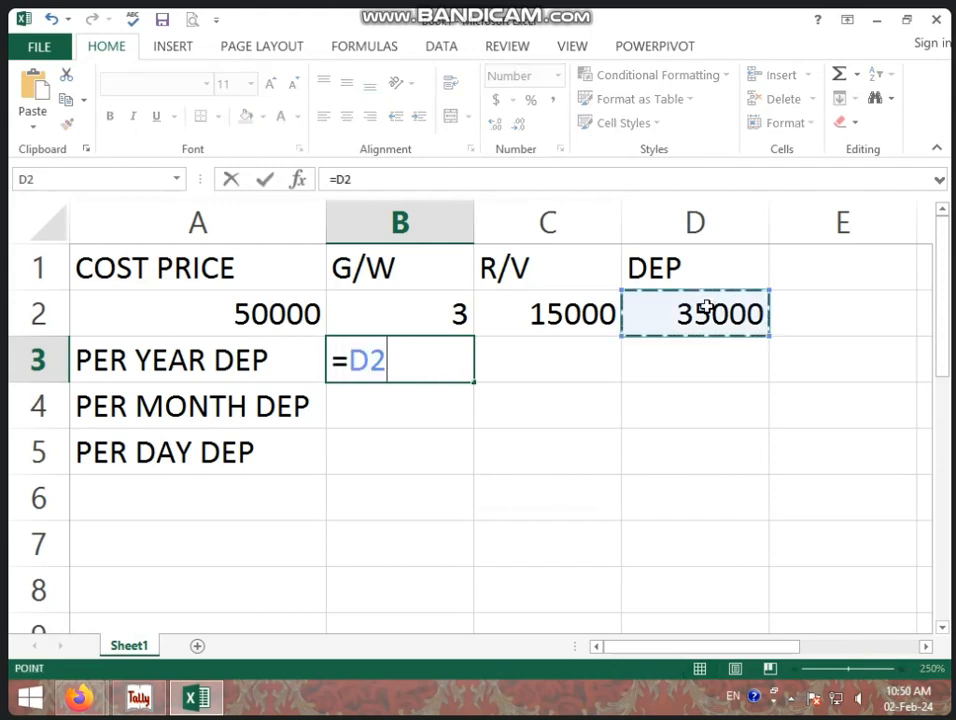
type("/")
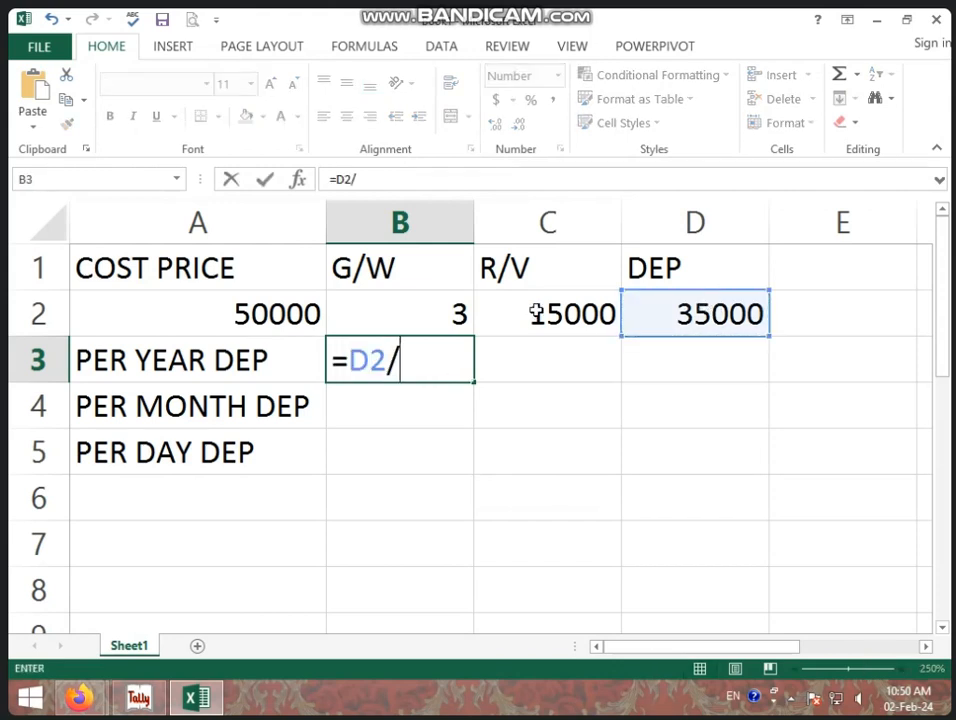
left_click(425, 314)
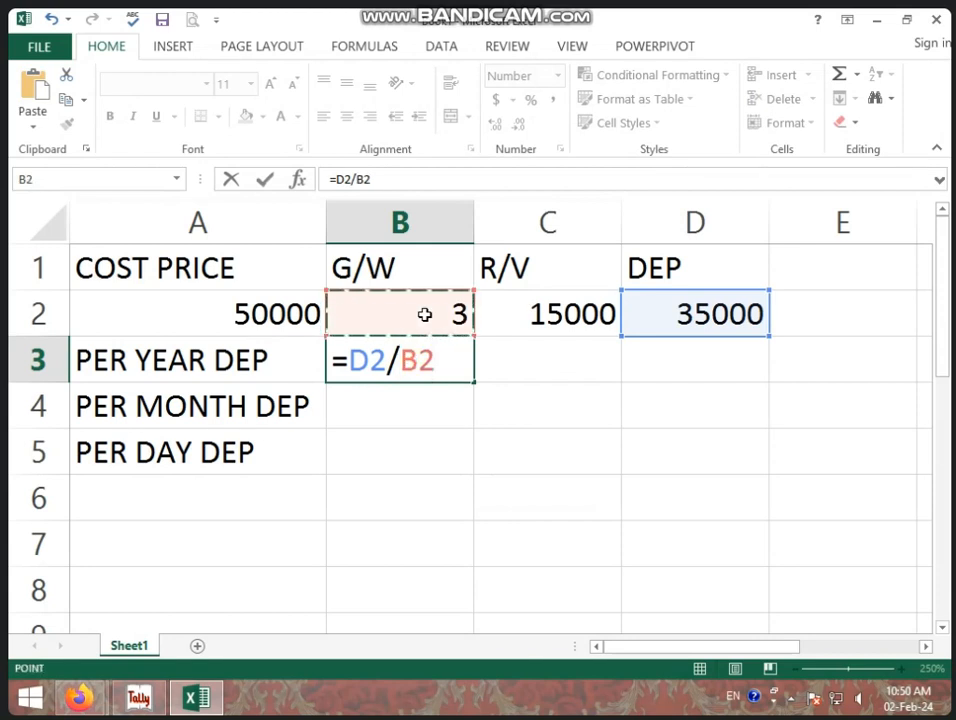
key("Return")
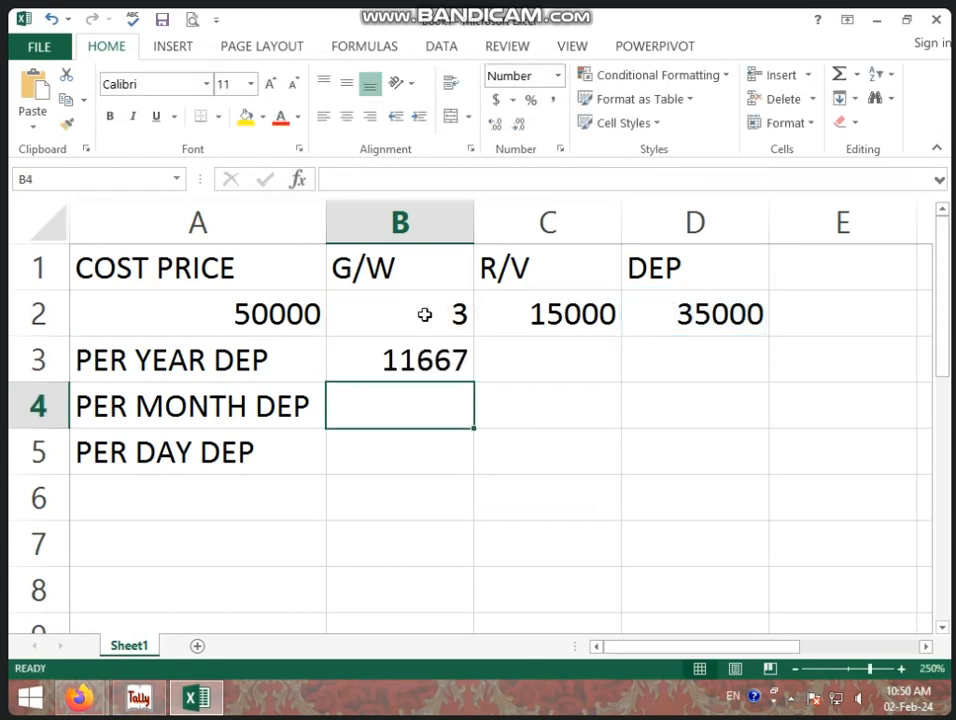
left_click(418, 363)
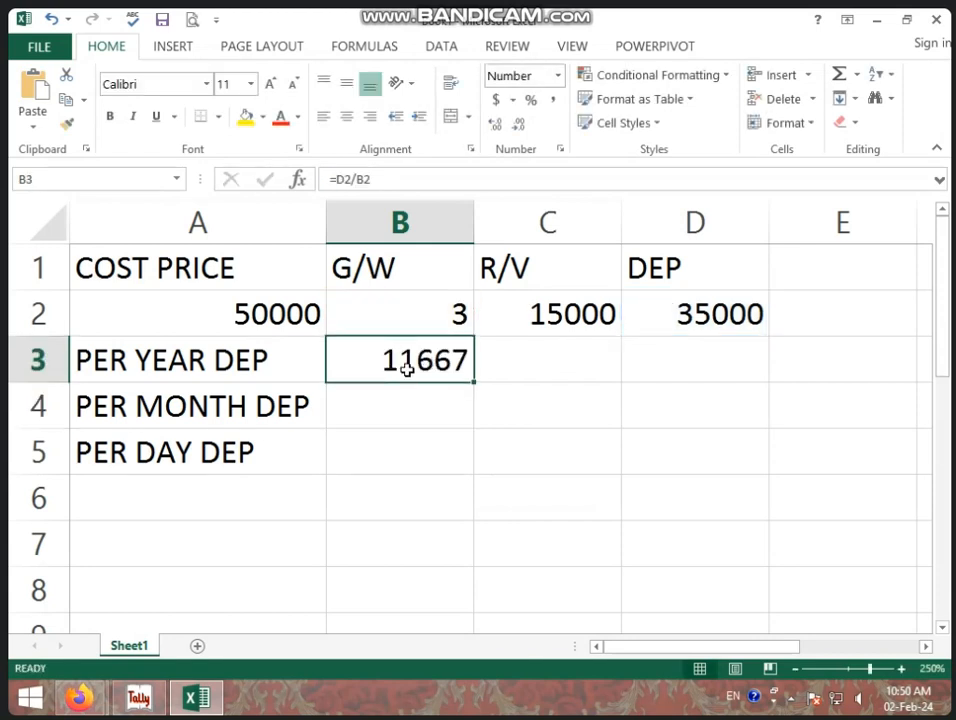
- Calculate the monthly depreciation in B4 with the formula =B3/12, based on the yearly amount
left_click(452, 400)
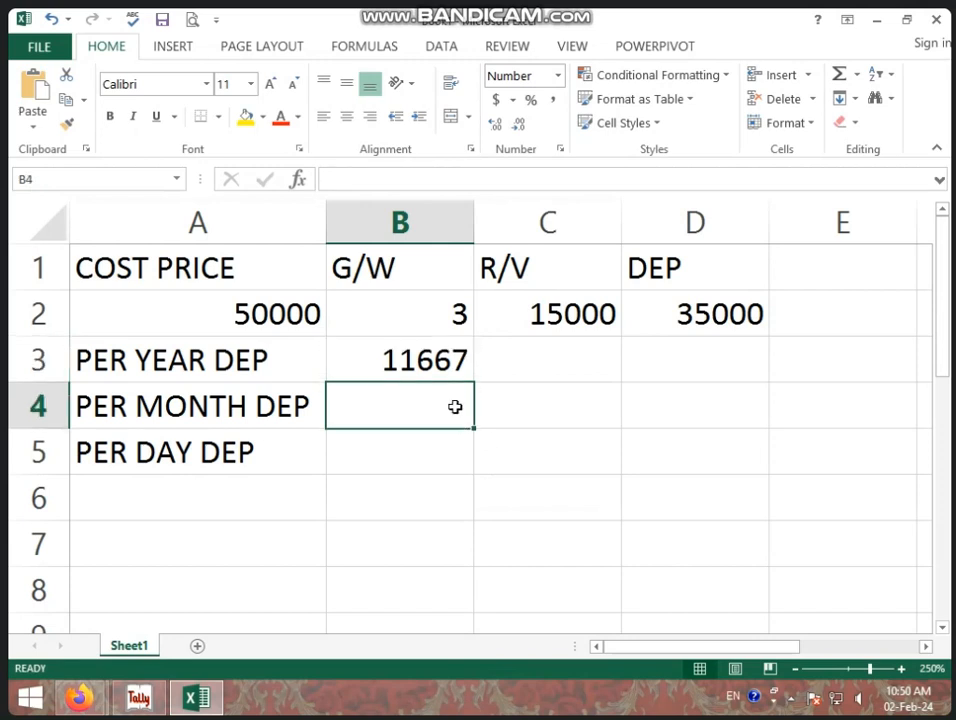
type("=")
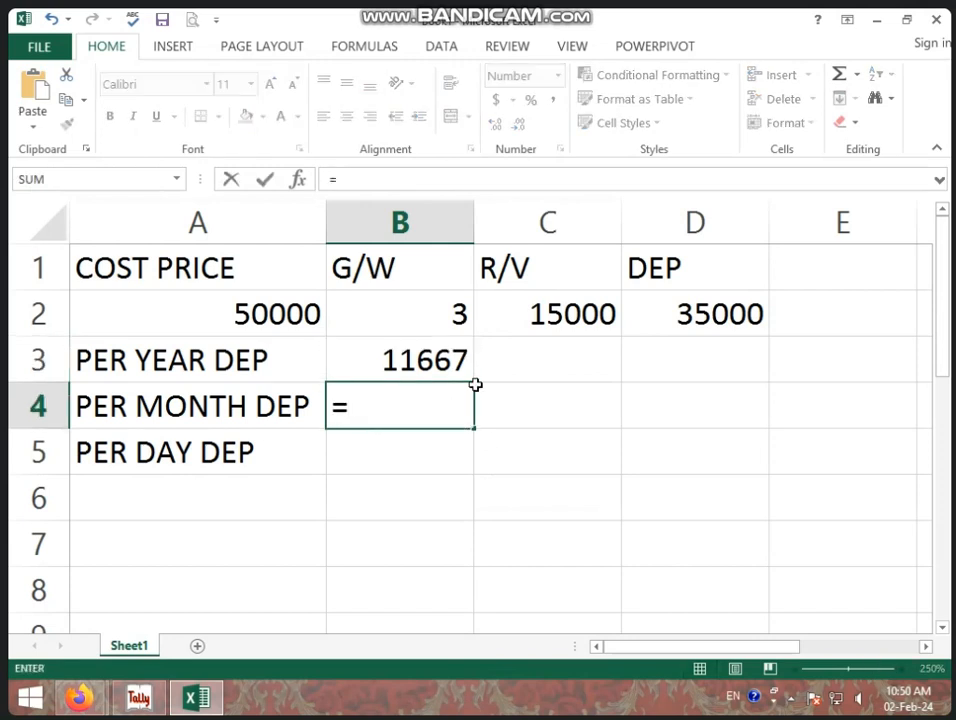
left_click(437, 350)
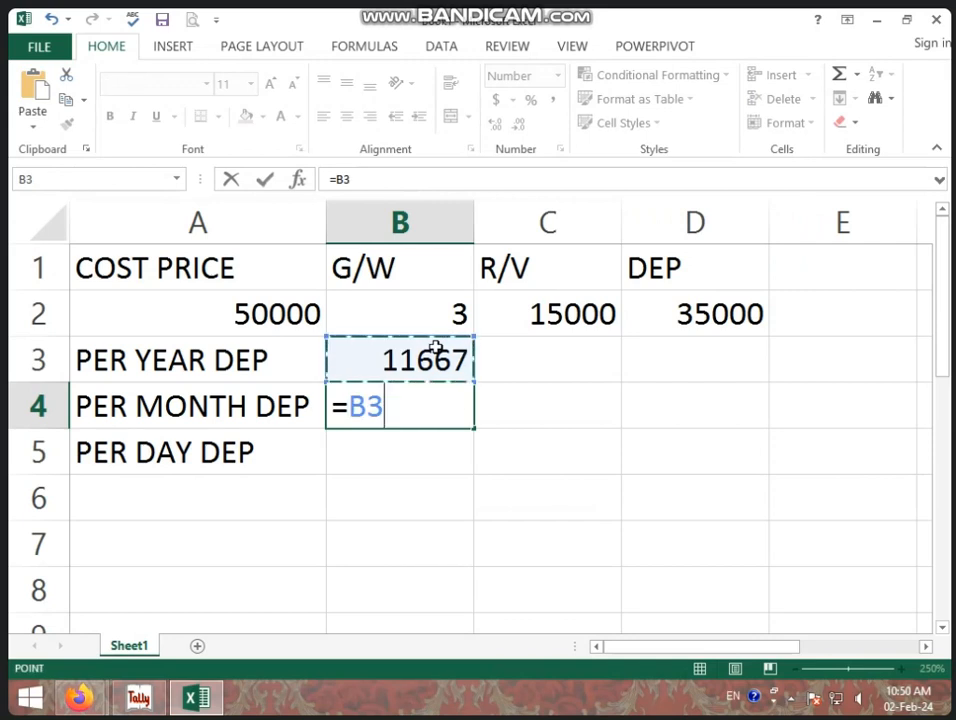
type("/12")
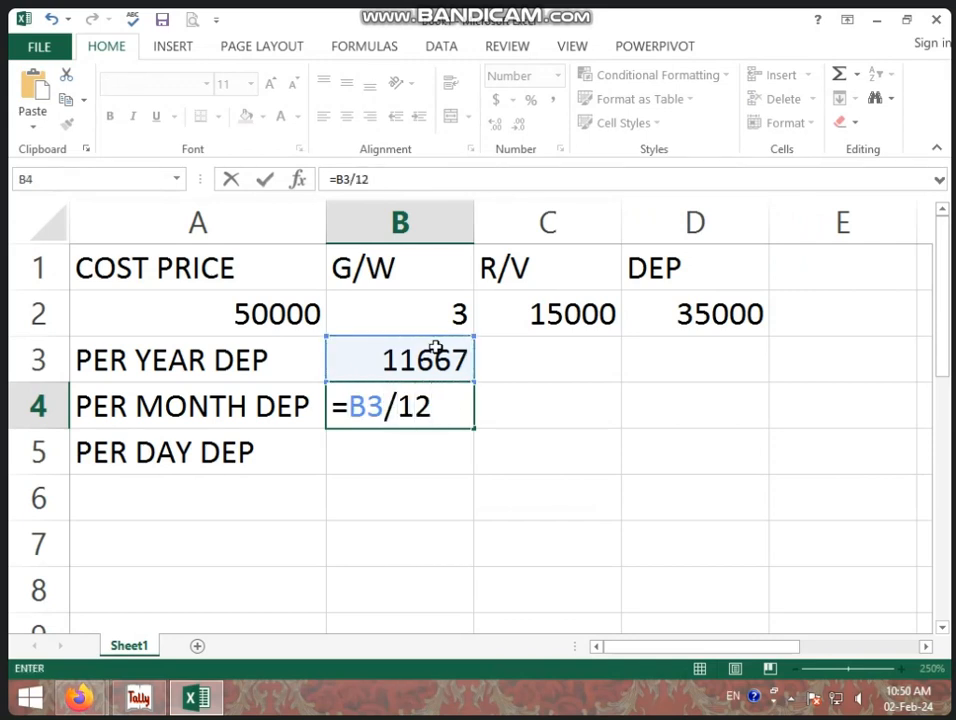
key("Return")
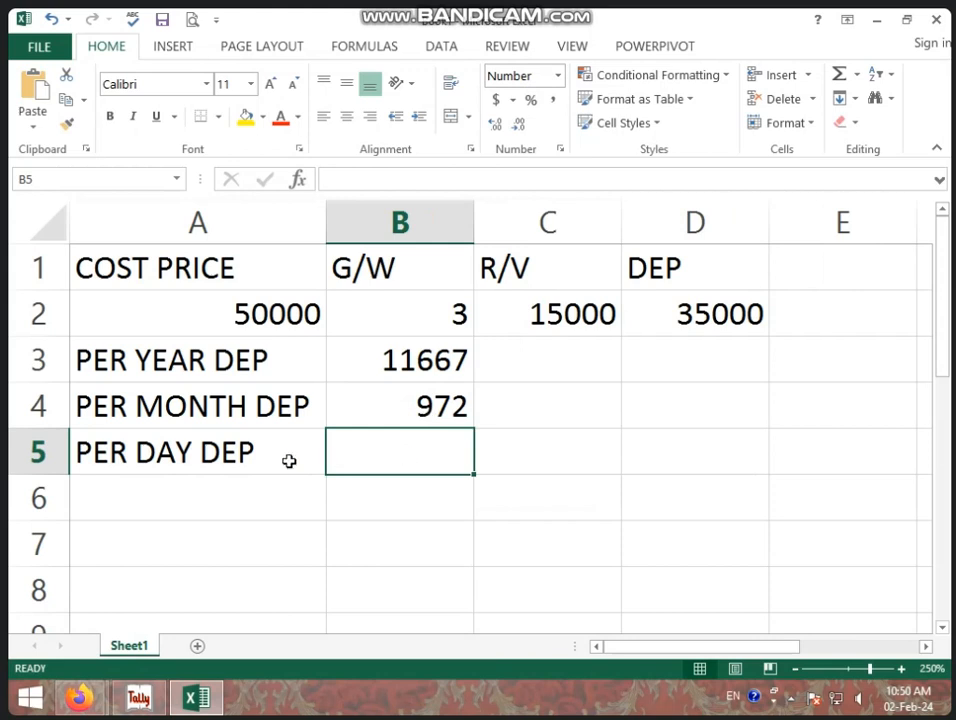
- Enter the formula =B3/365 in B5 to get the depreciation per day
type("=")
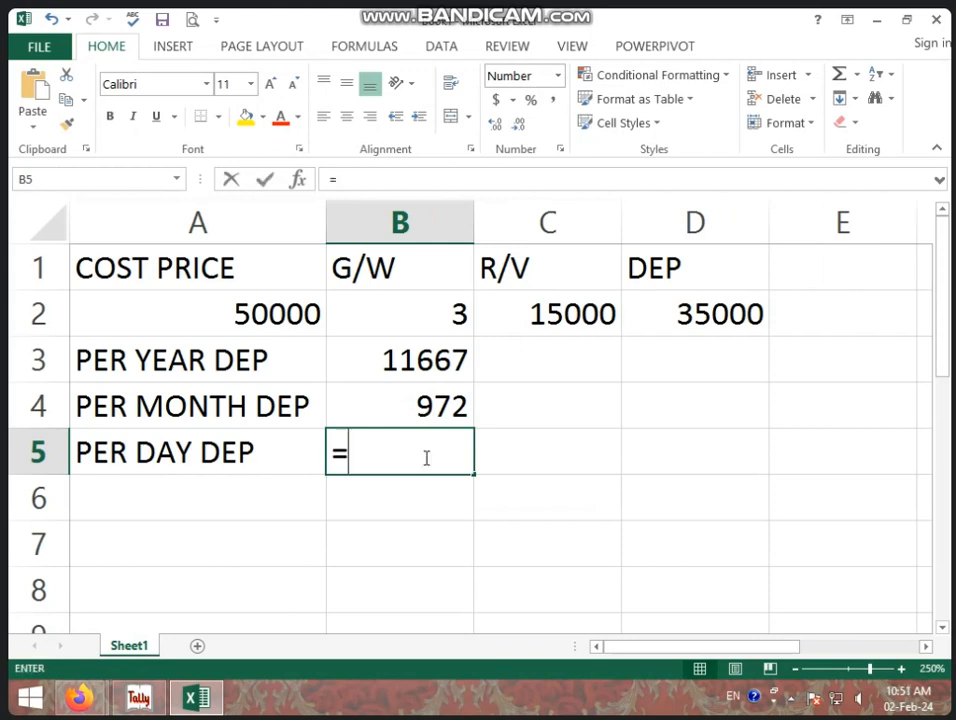
left_click(424, 350)
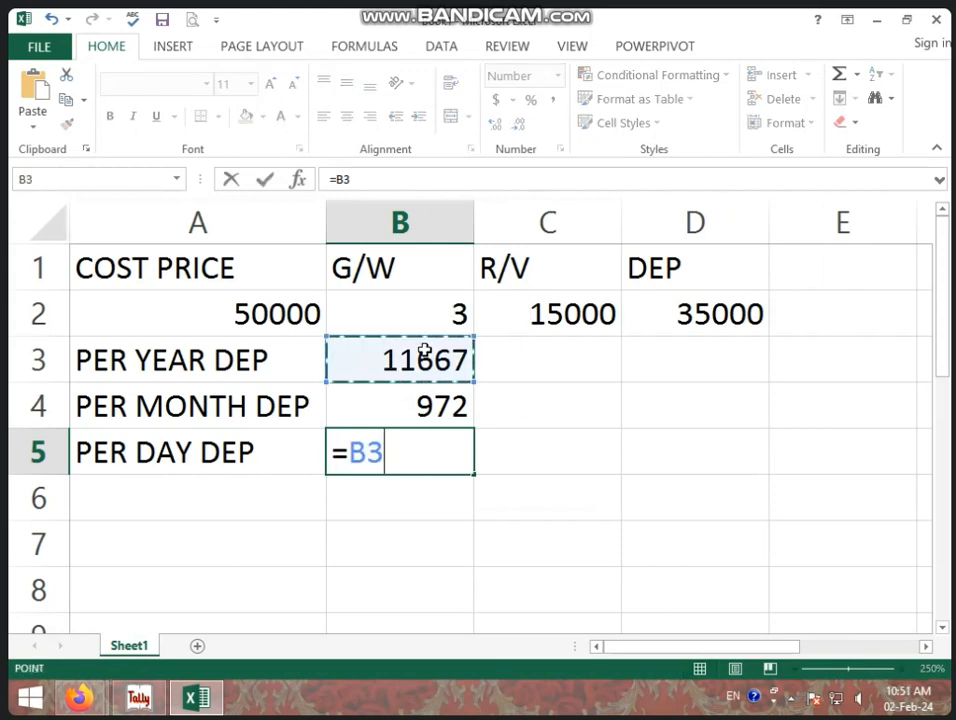
type("/365")
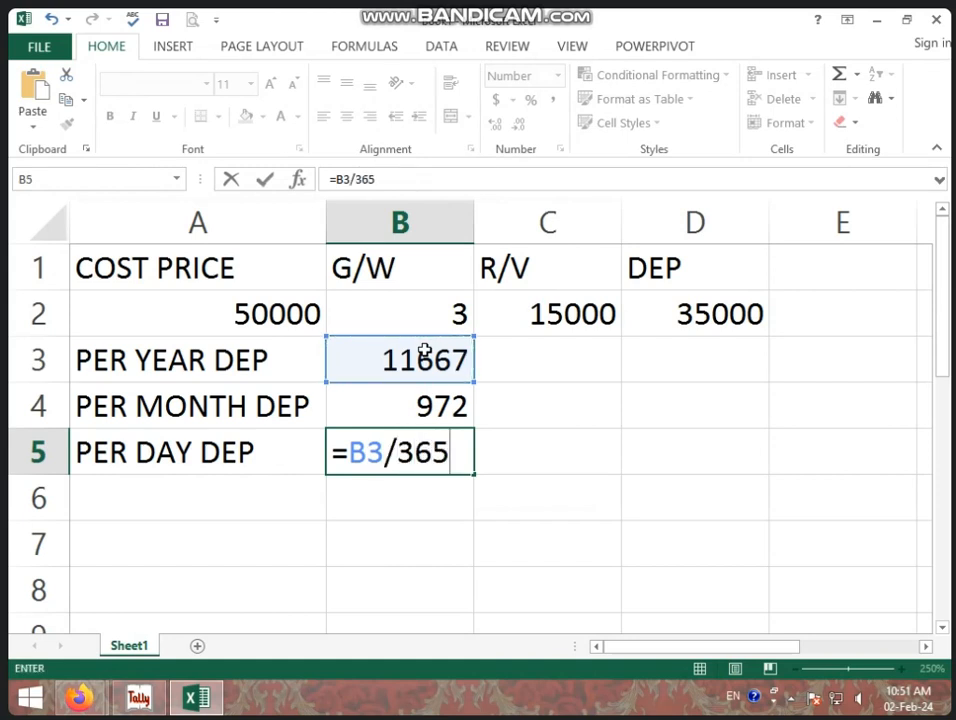
key("Return")
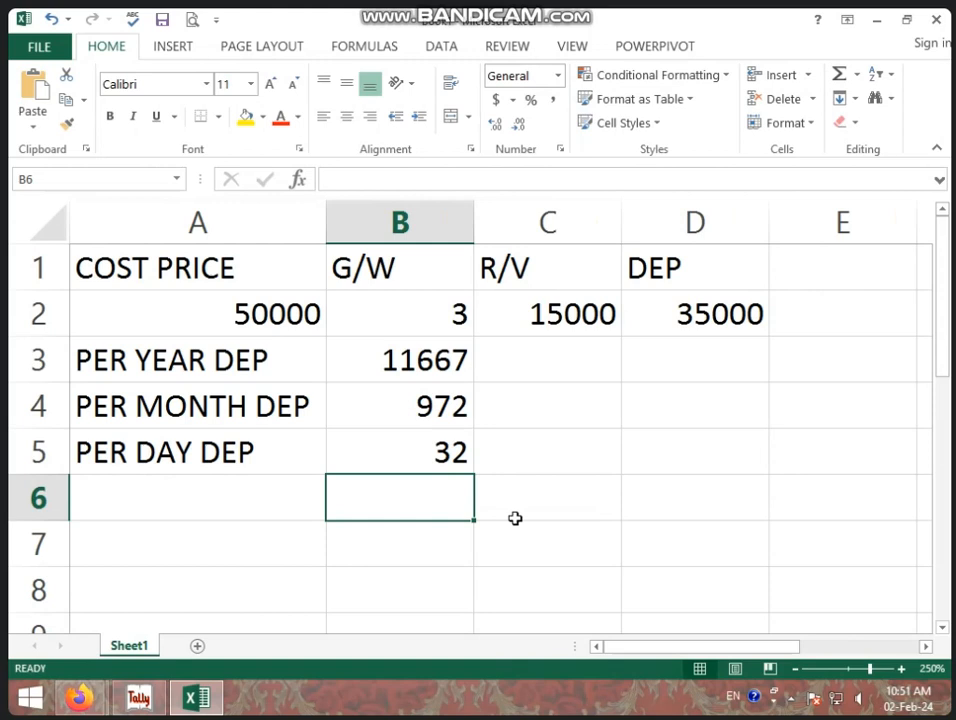
- Review the yearly, monthly and daily depreciation formulas in B3, B4 and B5
left_click(539, 430)
scroll(539, 430, "down", 1)
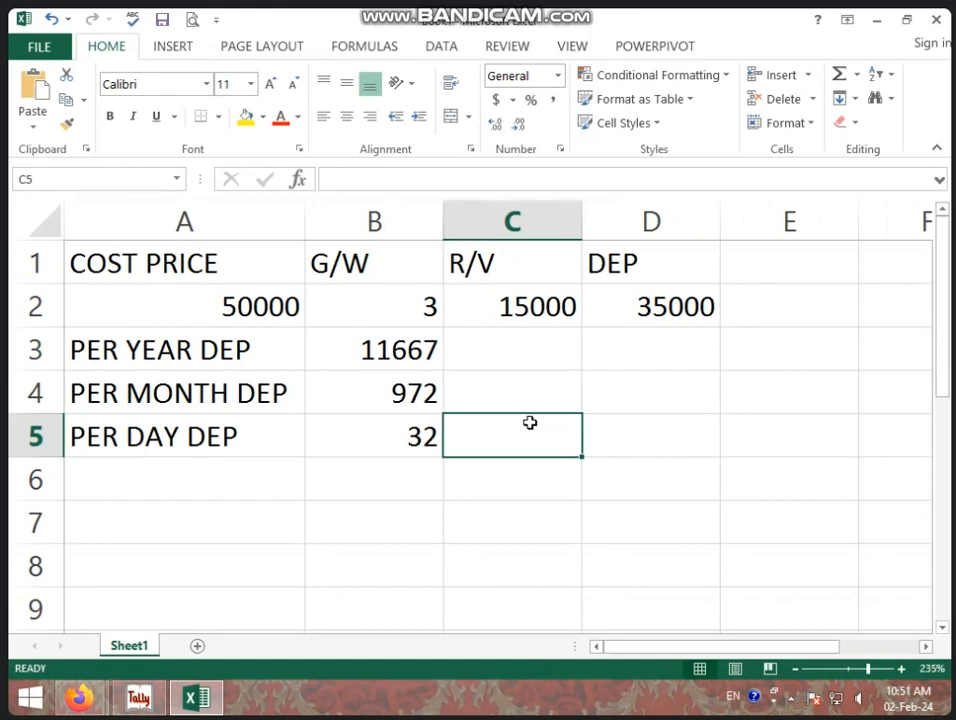
left_click(425, 348)
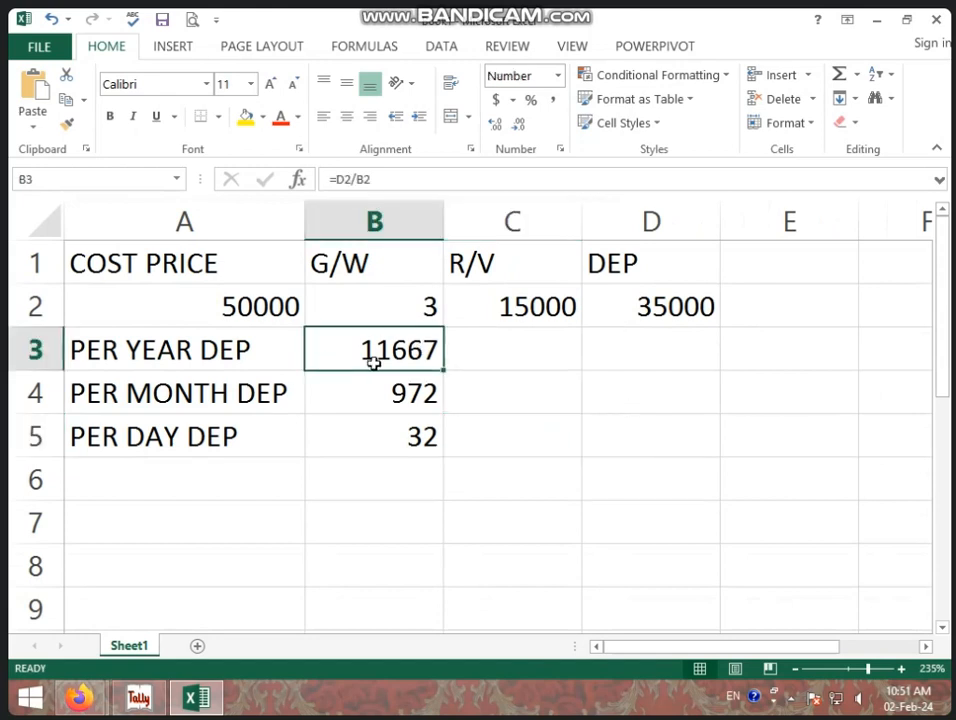
left_click(383, 393)
left_click(386, 434)
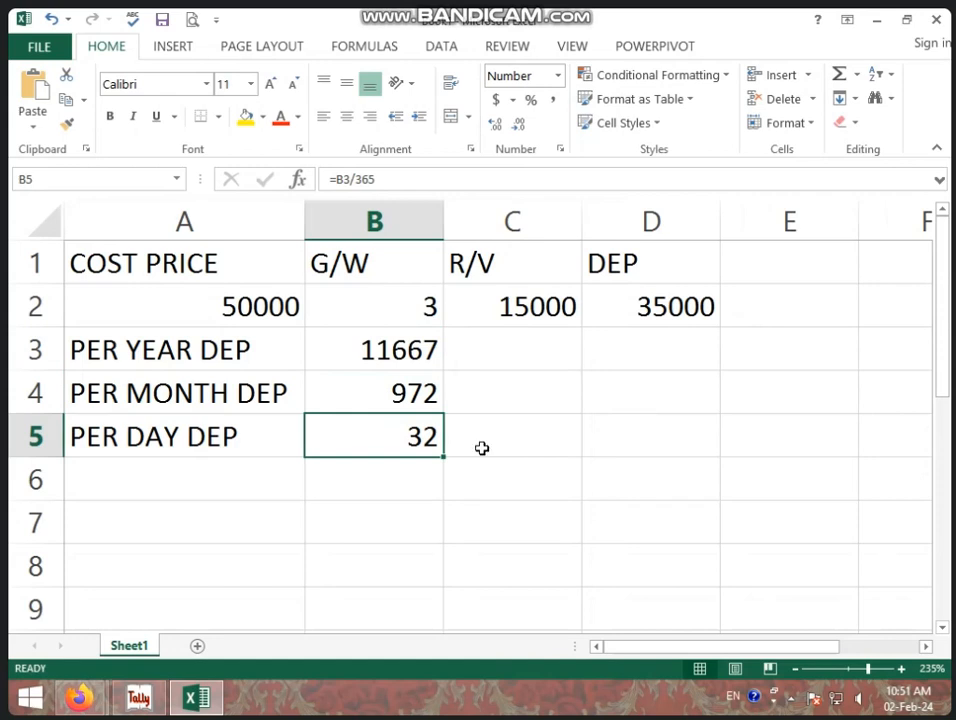
left_click(476, 352)
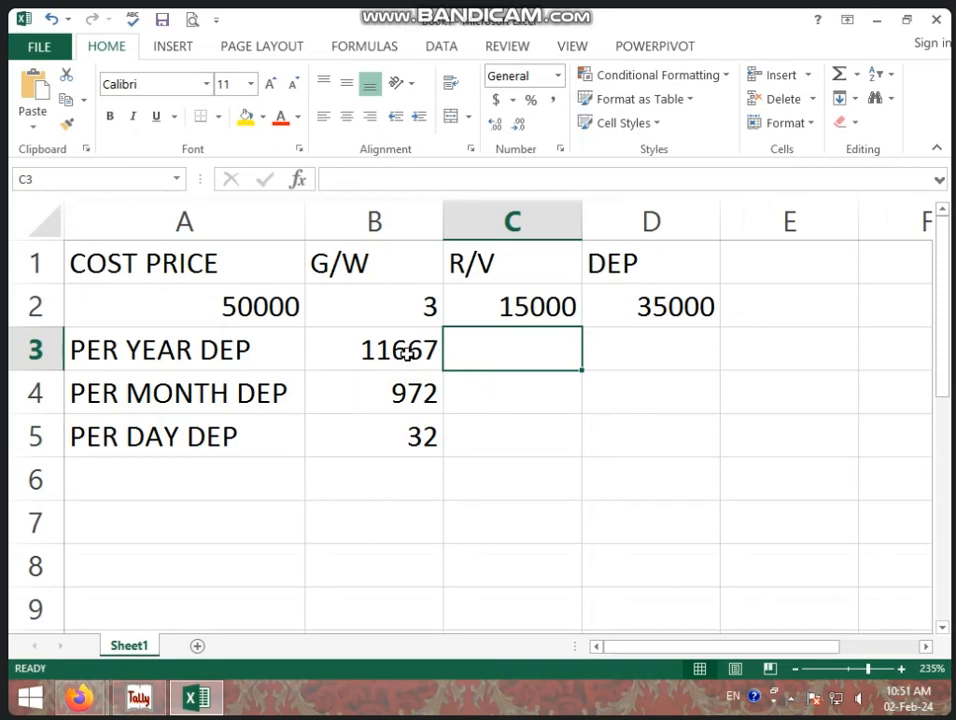
left_click(406, 352)
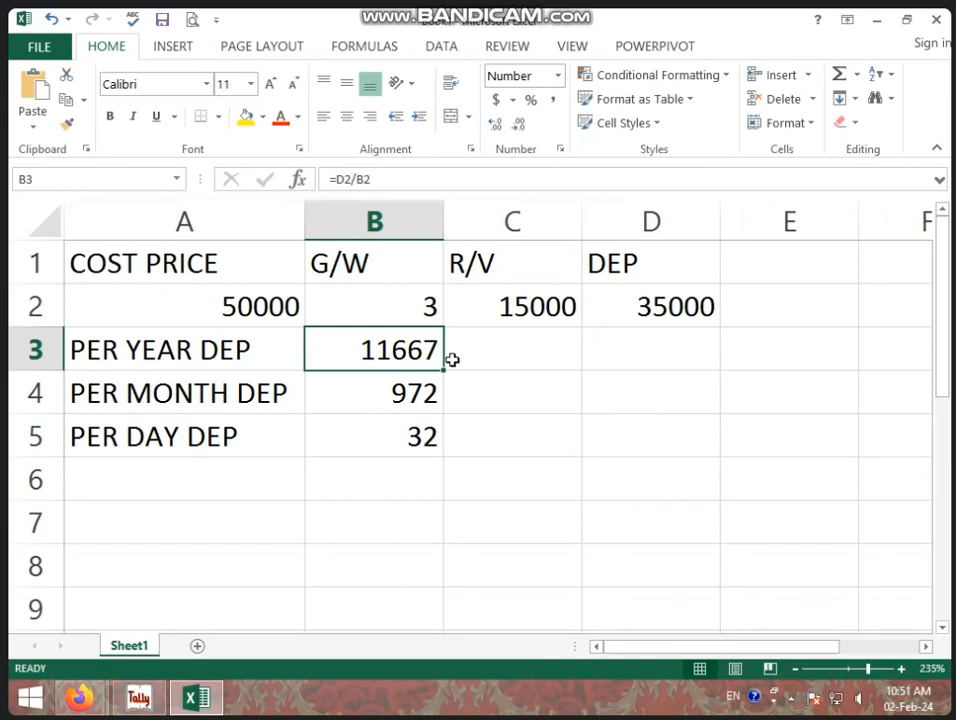
- Add the column heading PER in E1, next to the DEP heading
left_click(784, 273)
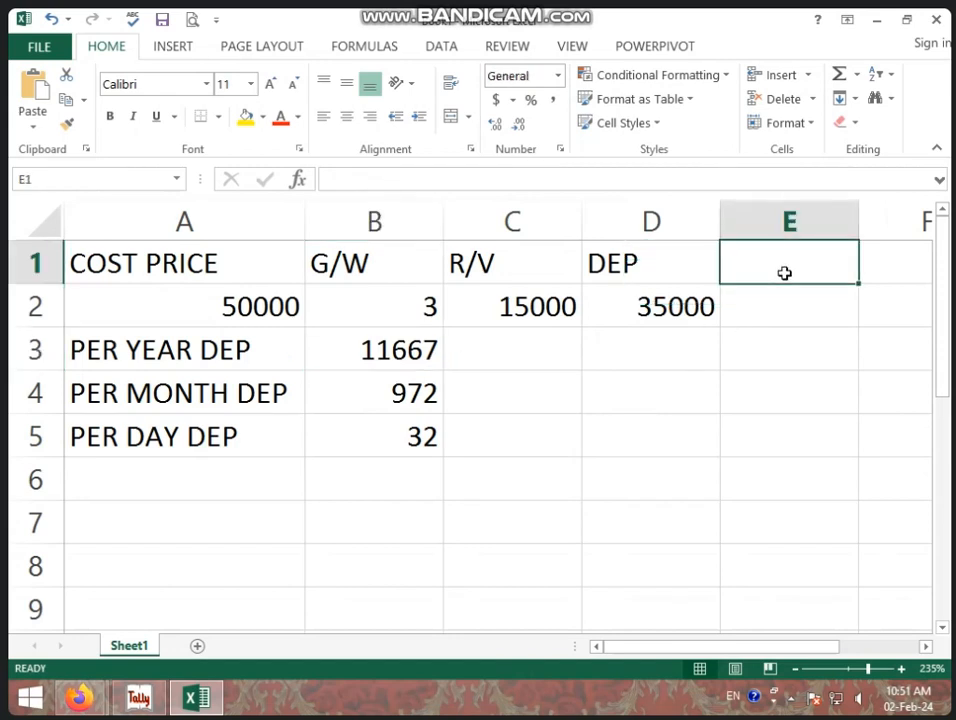
type("PER")
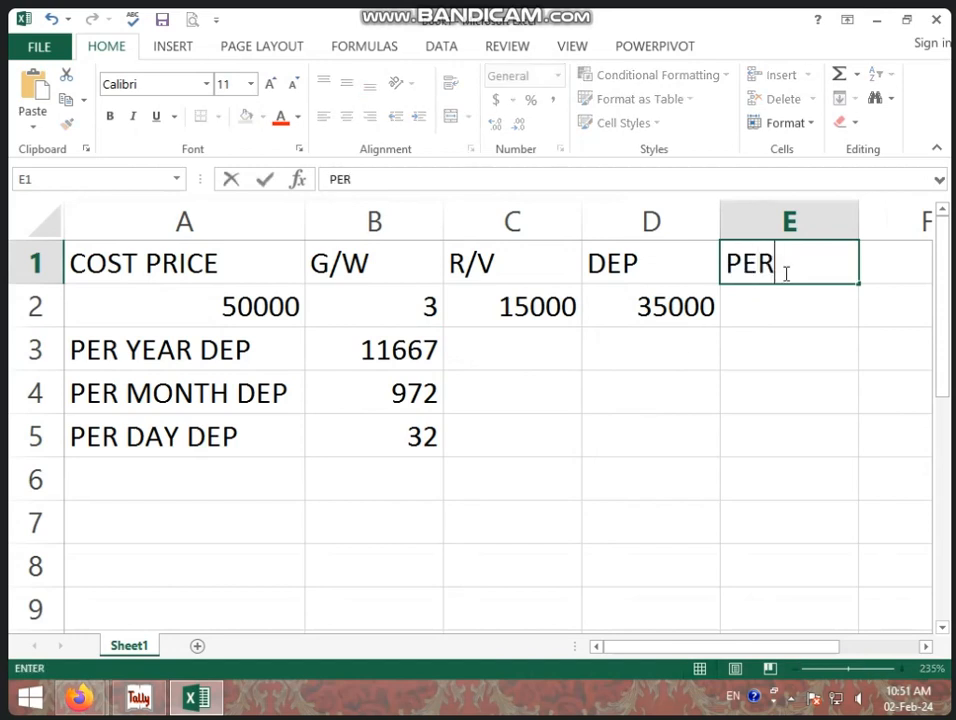
left_click(775, 316)
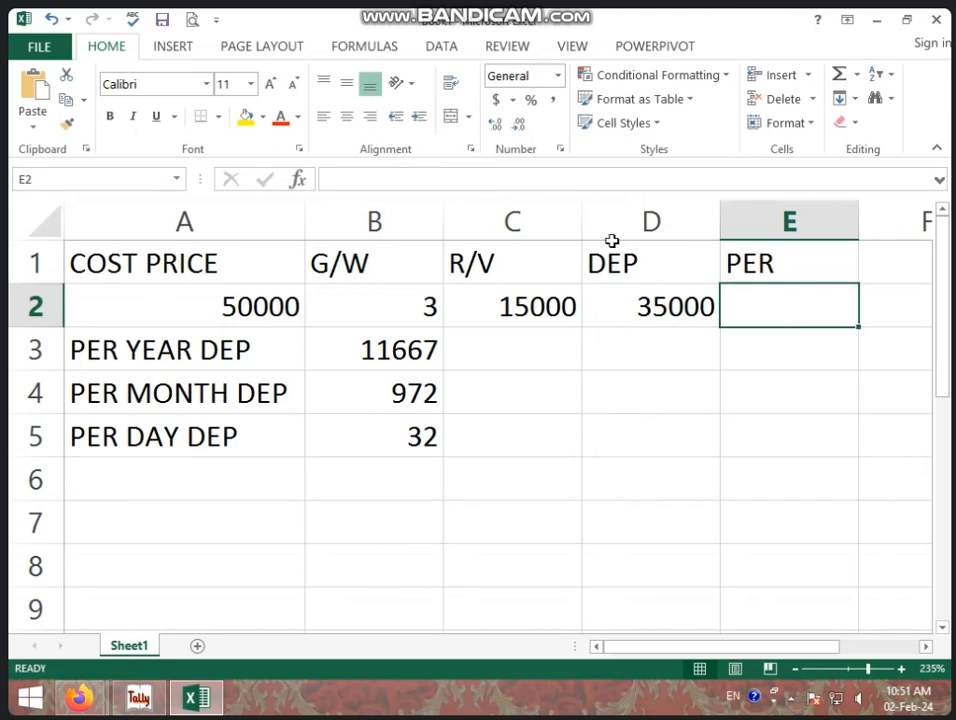
- Format E2 as a percentage and calculate the depreciation rate there with the formula =1/B2
left_click(534, 101)
type("=")
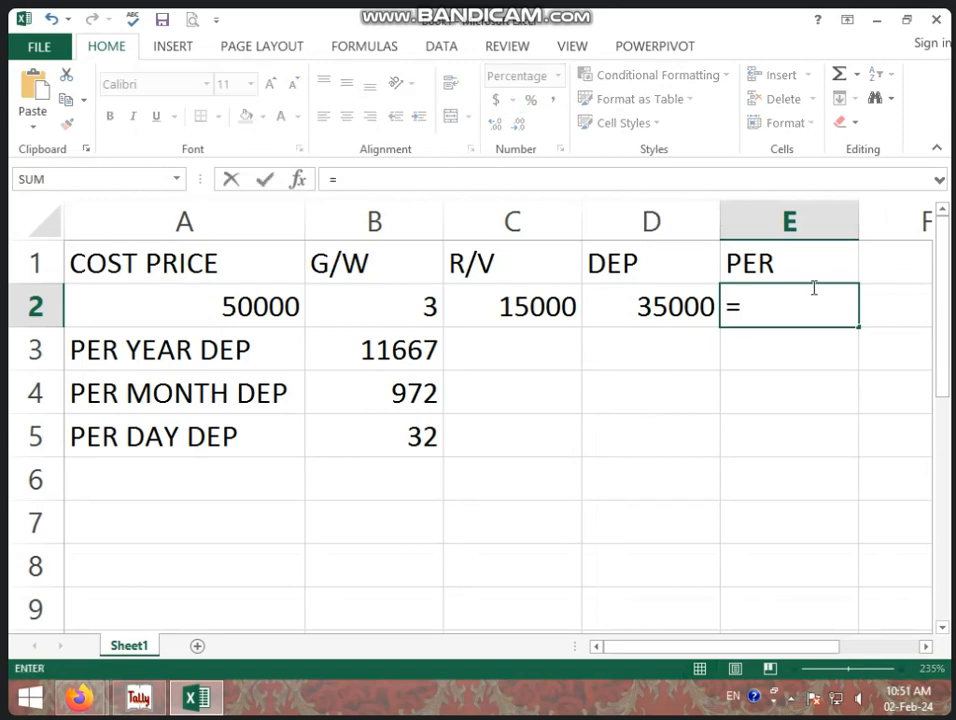
type("1/")
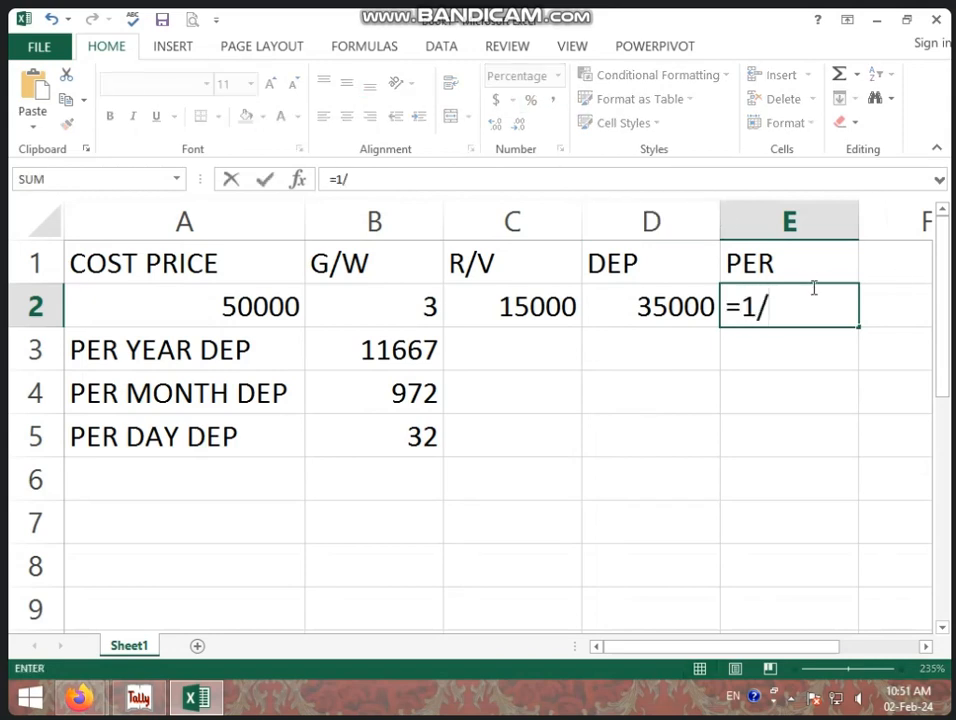
left_click(431, 310)
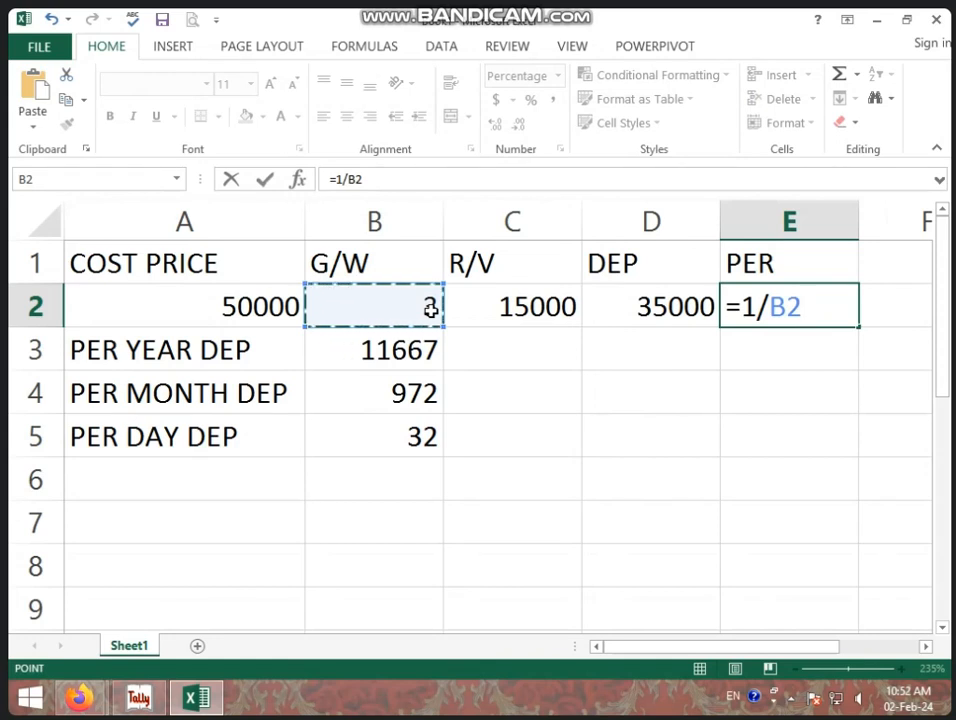
key("Return")
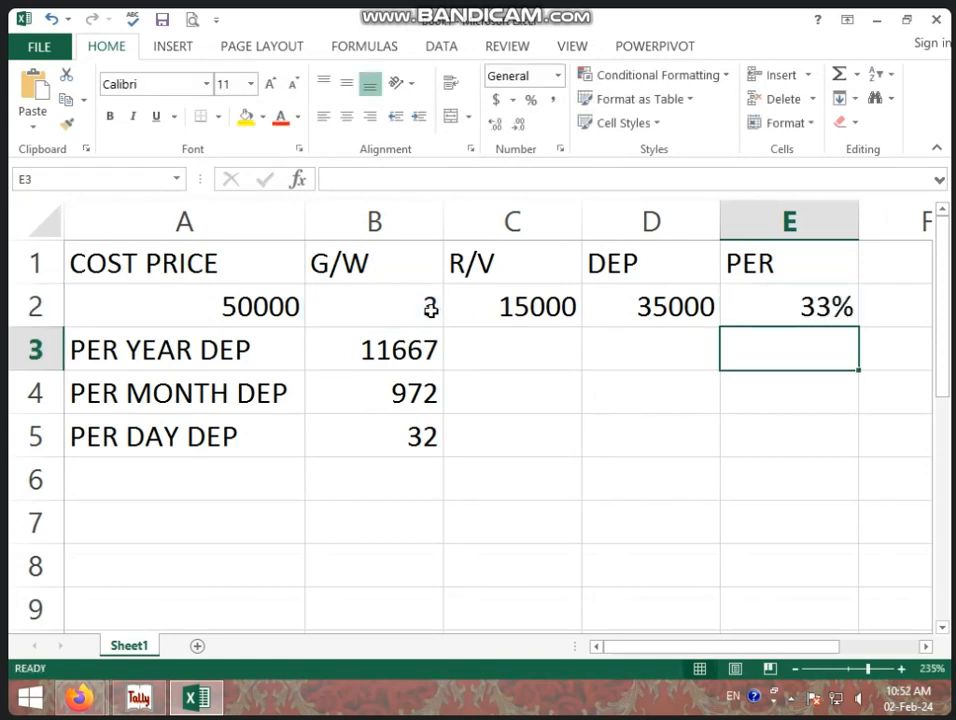
left_click(772, 314)
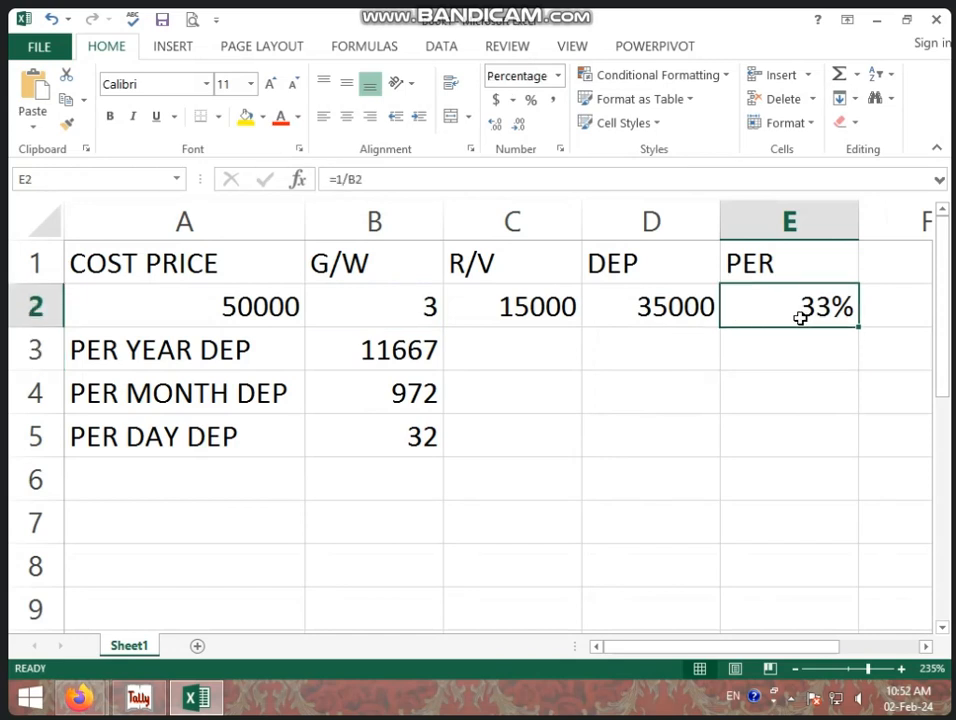
- Replace the yearly depreciation formula in B3 with =D2*E2, multiplying total depreciation by the percentage rate
left_click(370, 350)
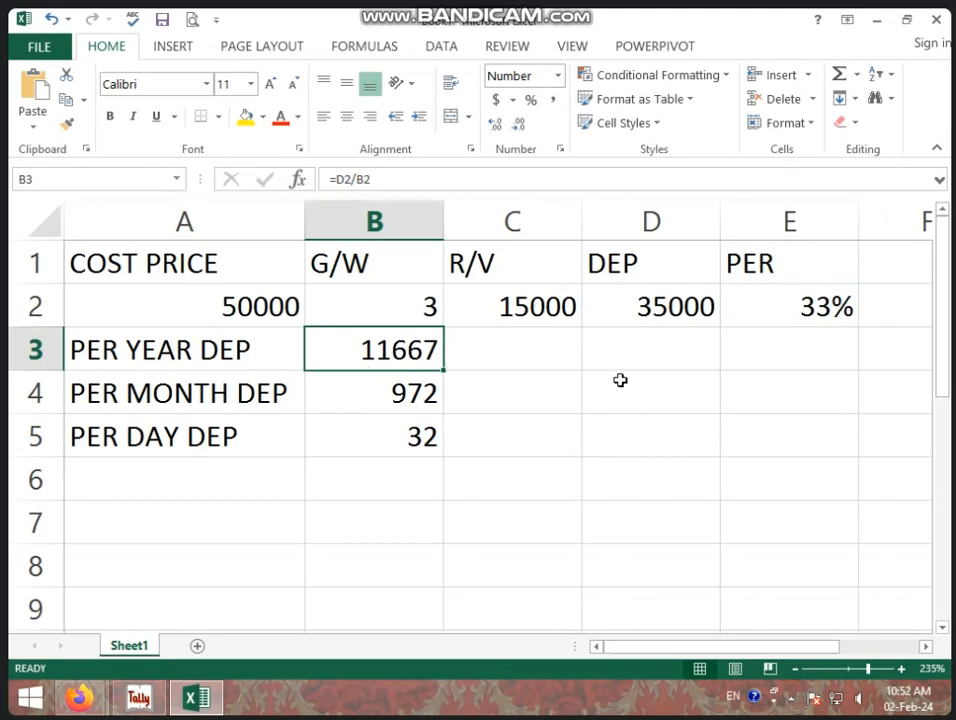
key("BackSpace")
left_click(700, 394)
left_click(425, 362)
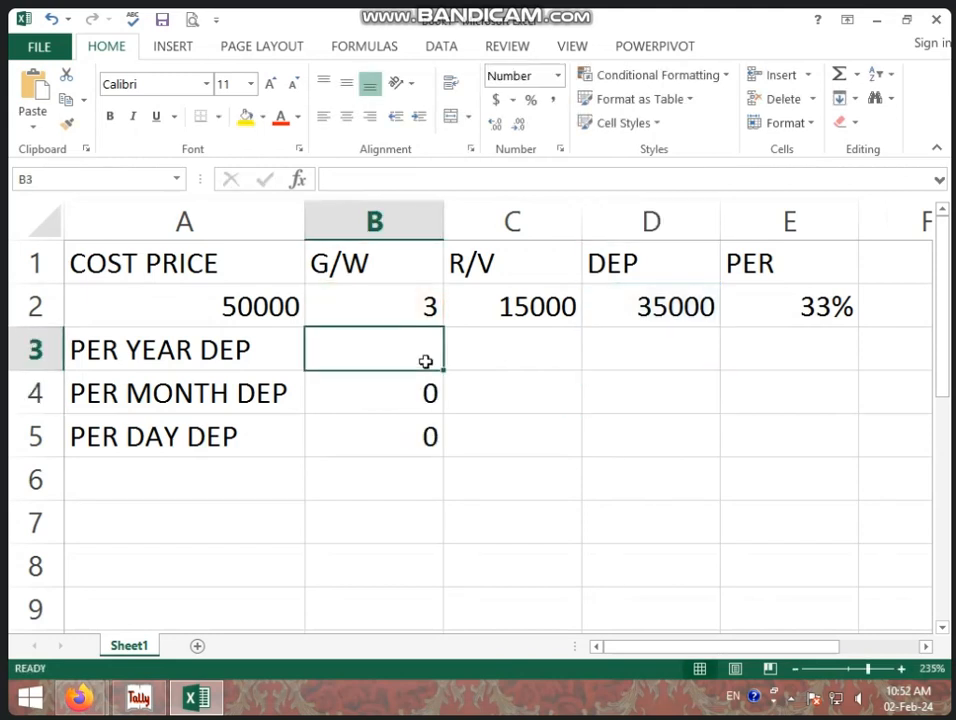
type("=")
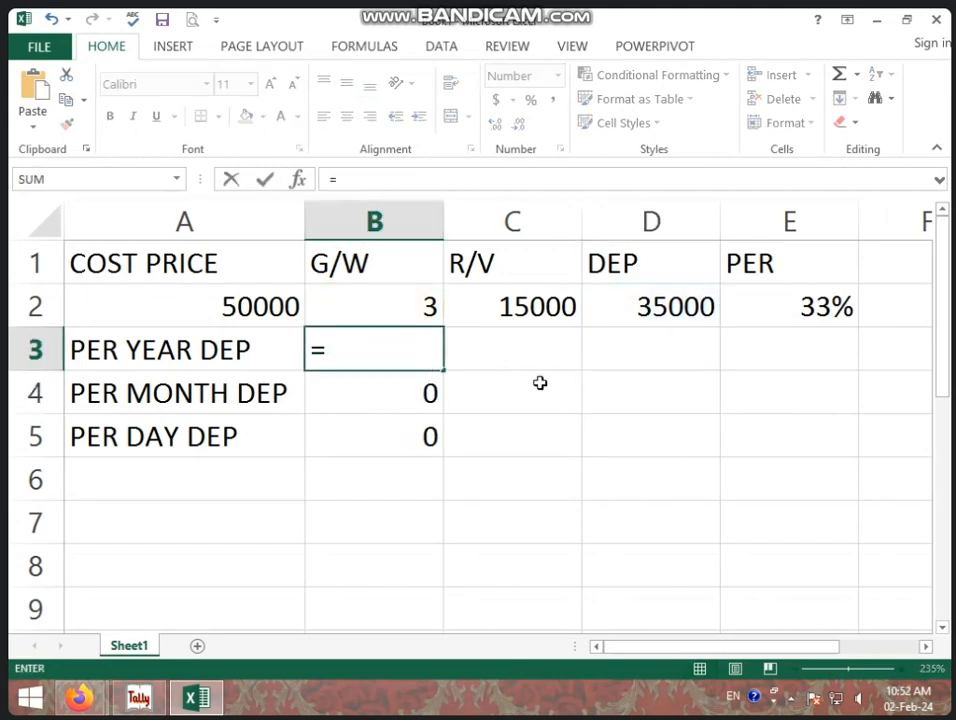
left_click(676, 306)
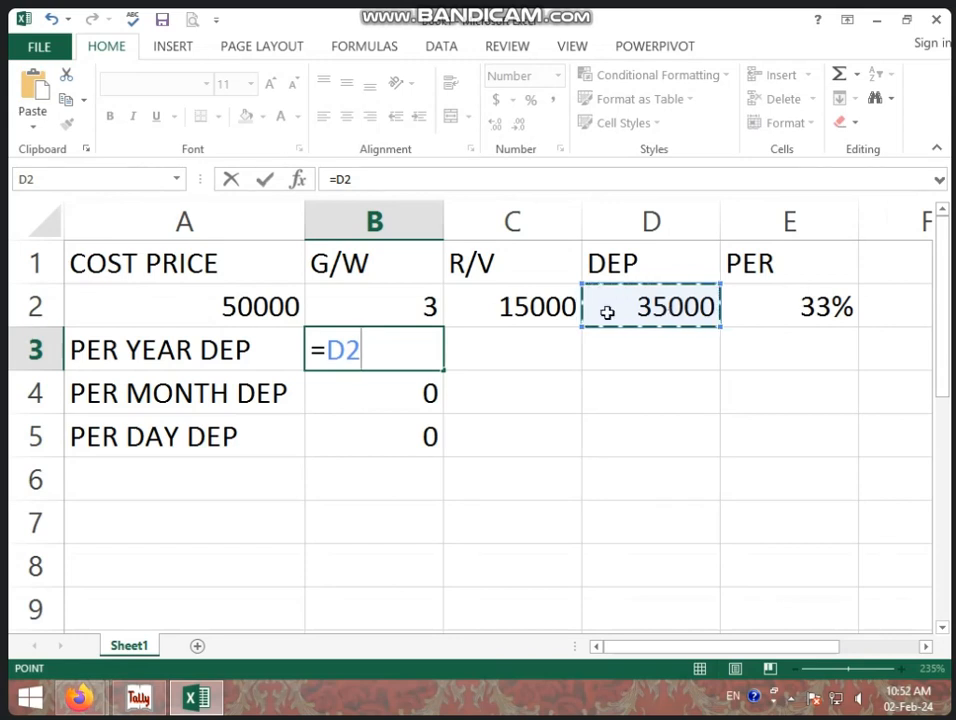
type("*")
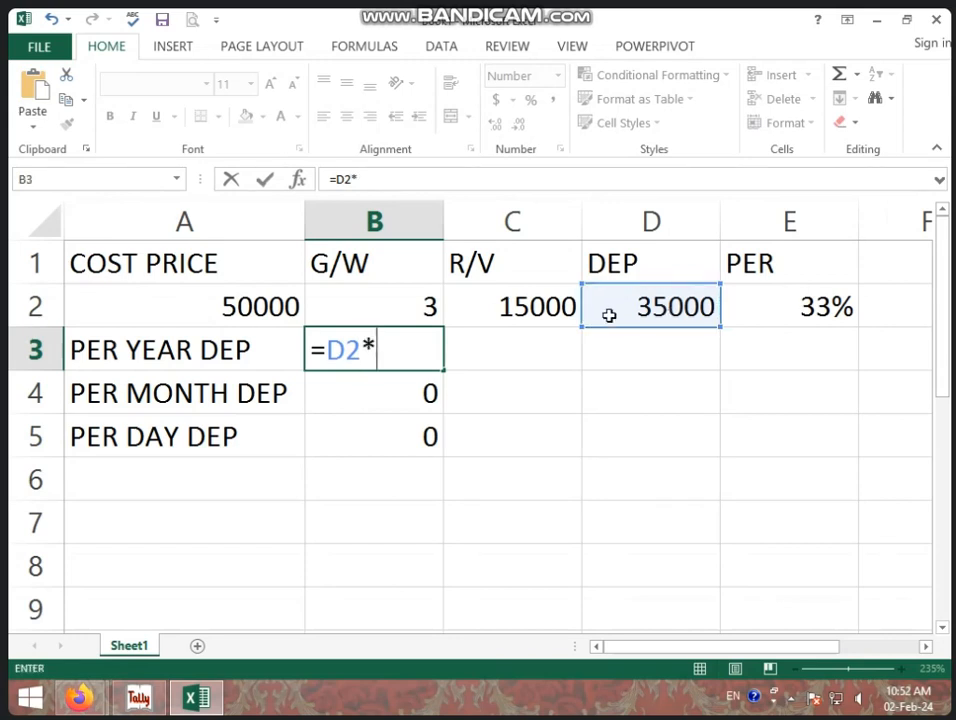
left_click(806, 297)
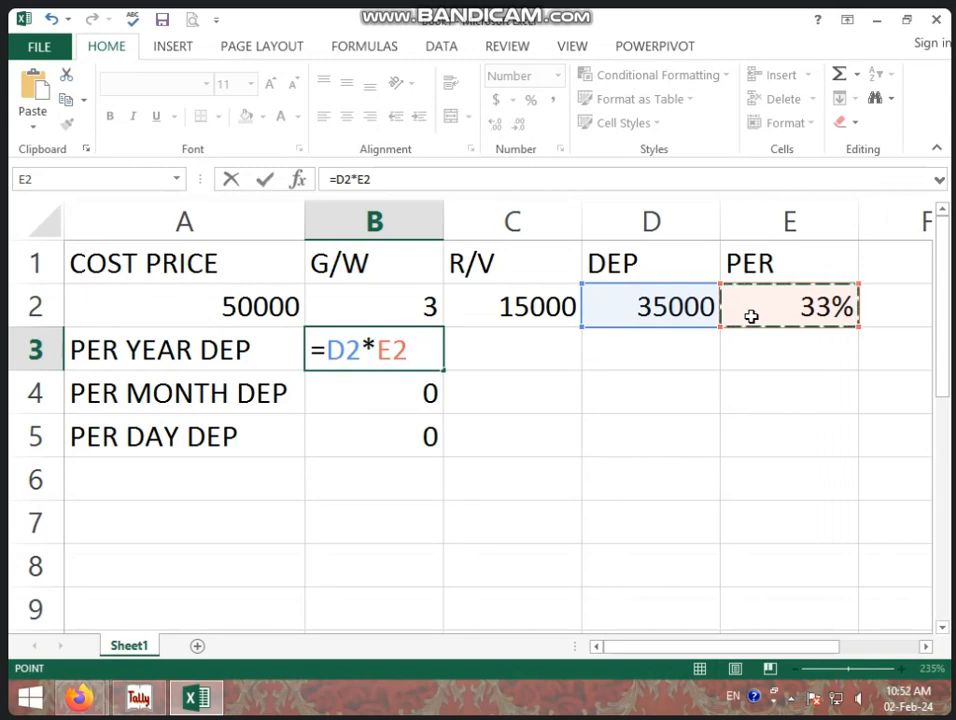
key("Return")
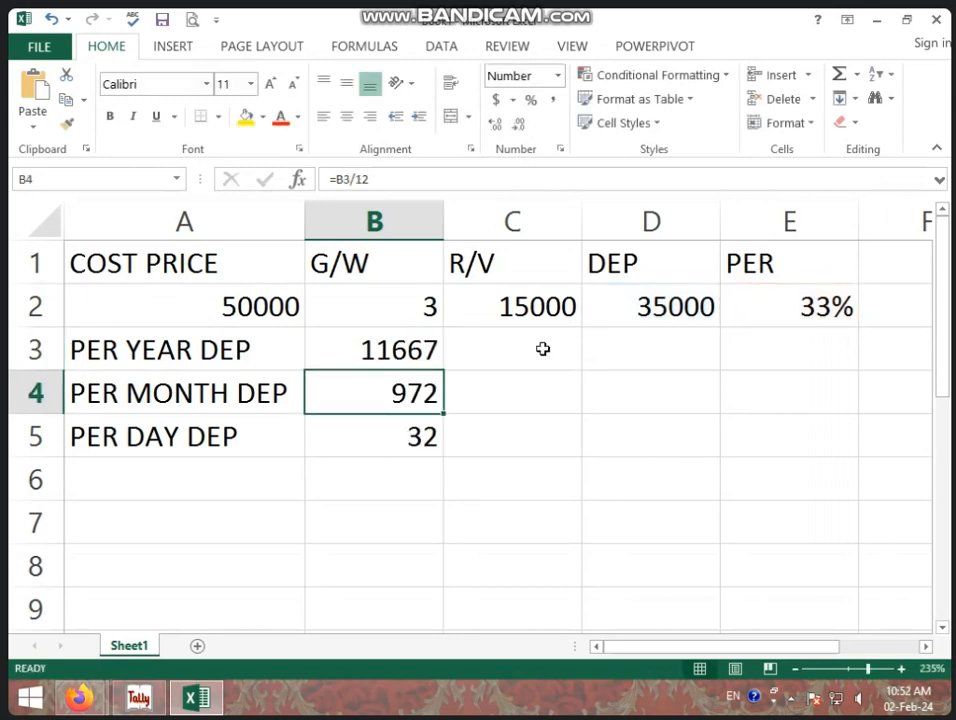
- Check the yearly depreciation formula in B3, the rate in E2, and the monthly and daily formulas in B4 and B5
key("Up")
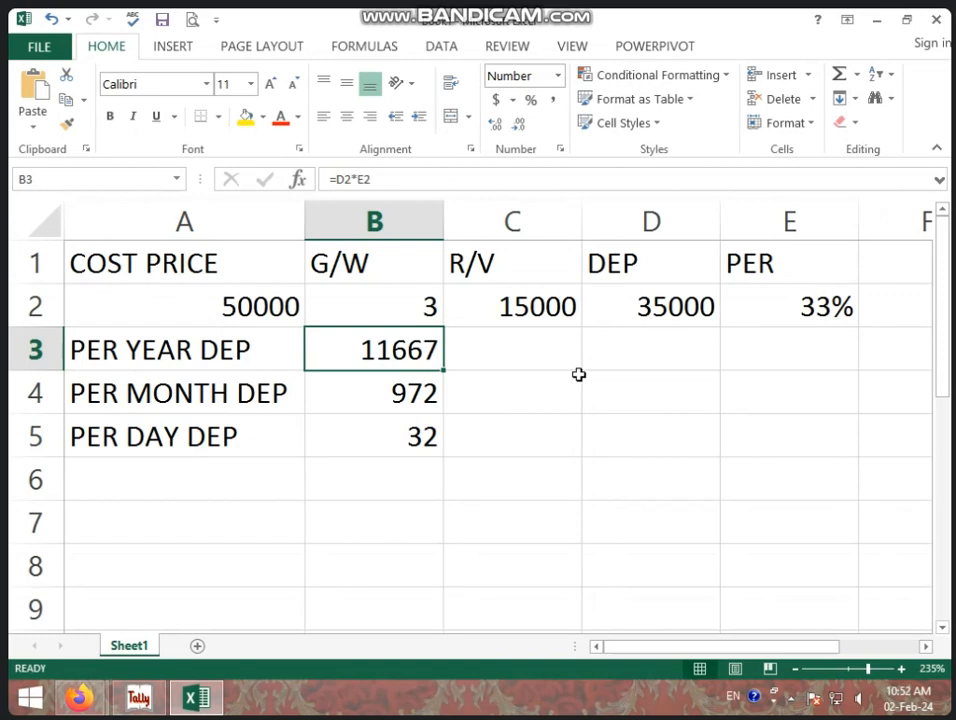
left_click(826, 312)
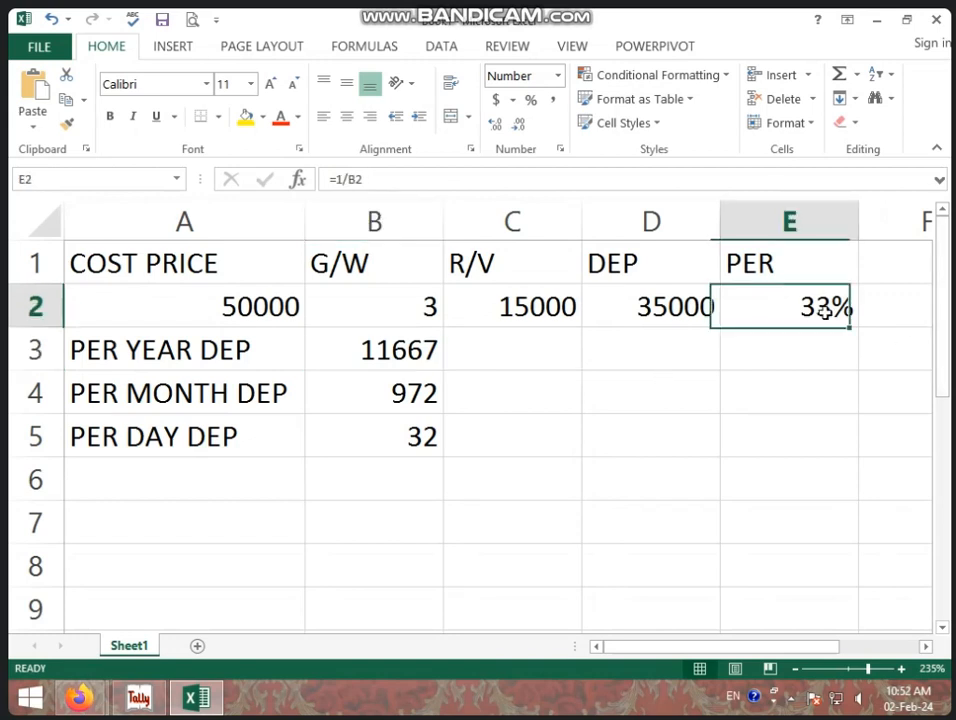
left_click(733, 382)
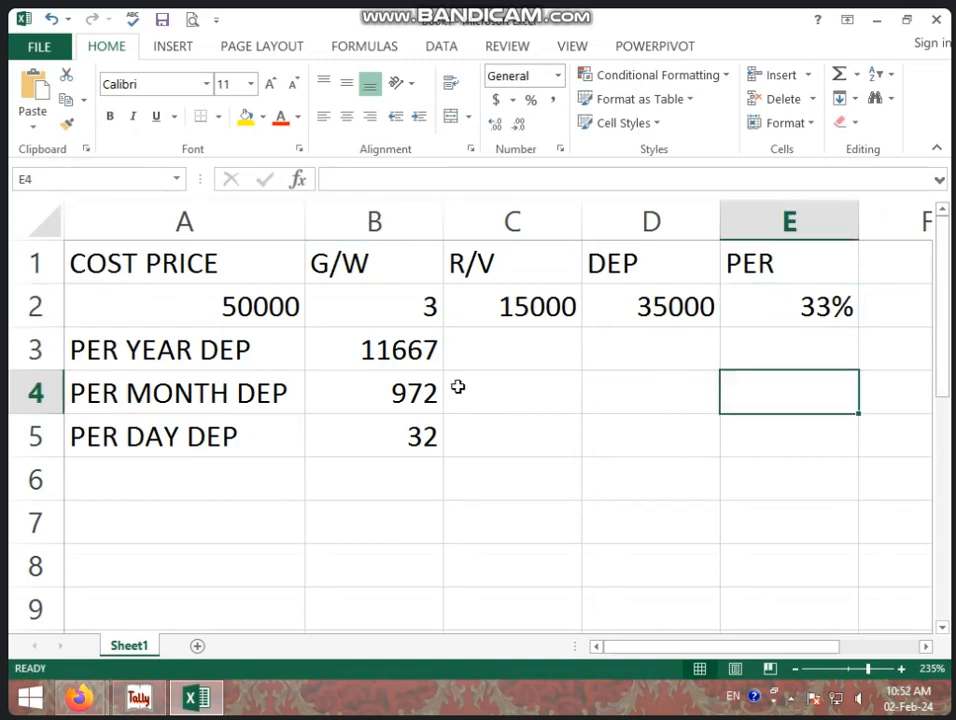
left_click(360, 398)
left_click(358, 432)
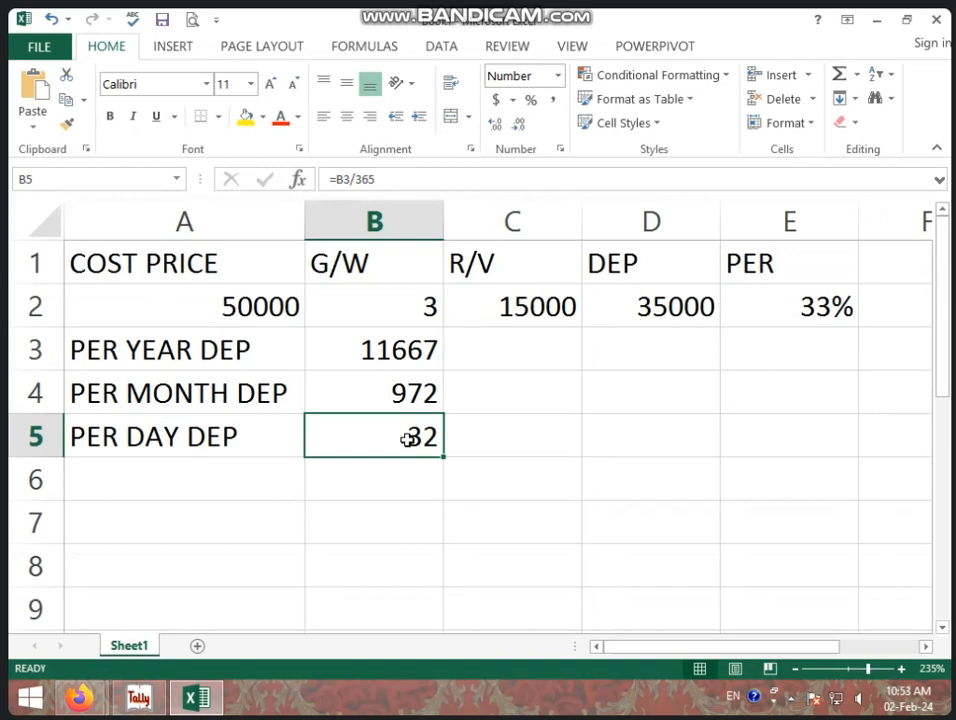
- Add the label USE MONTH in A6 and enter 10 as the number of months used in B6
left_click(300, 464)
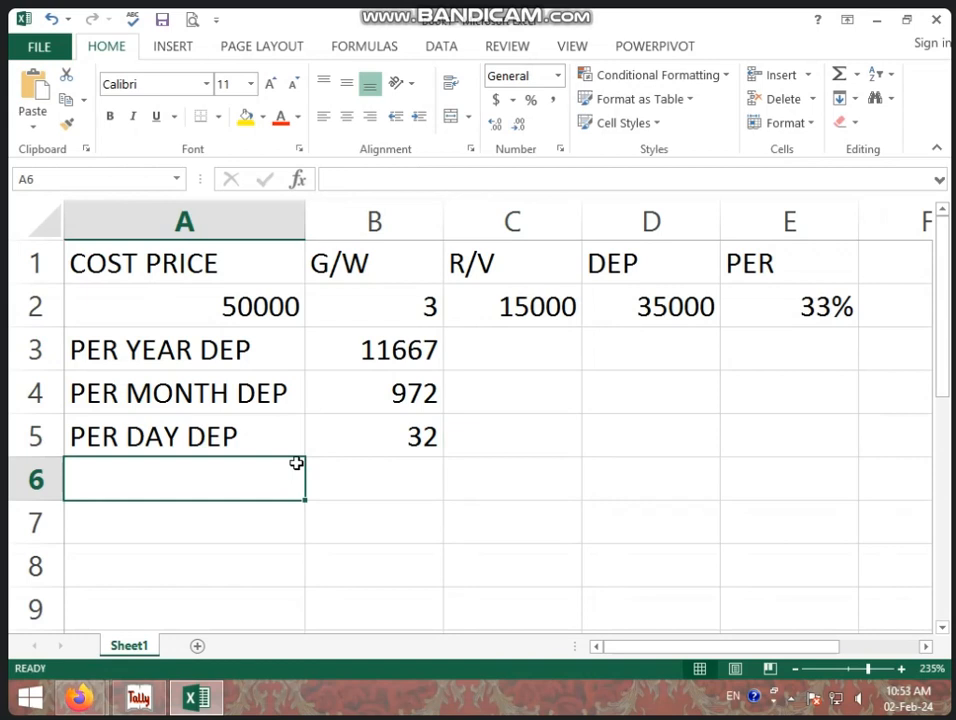
type("USE MON")
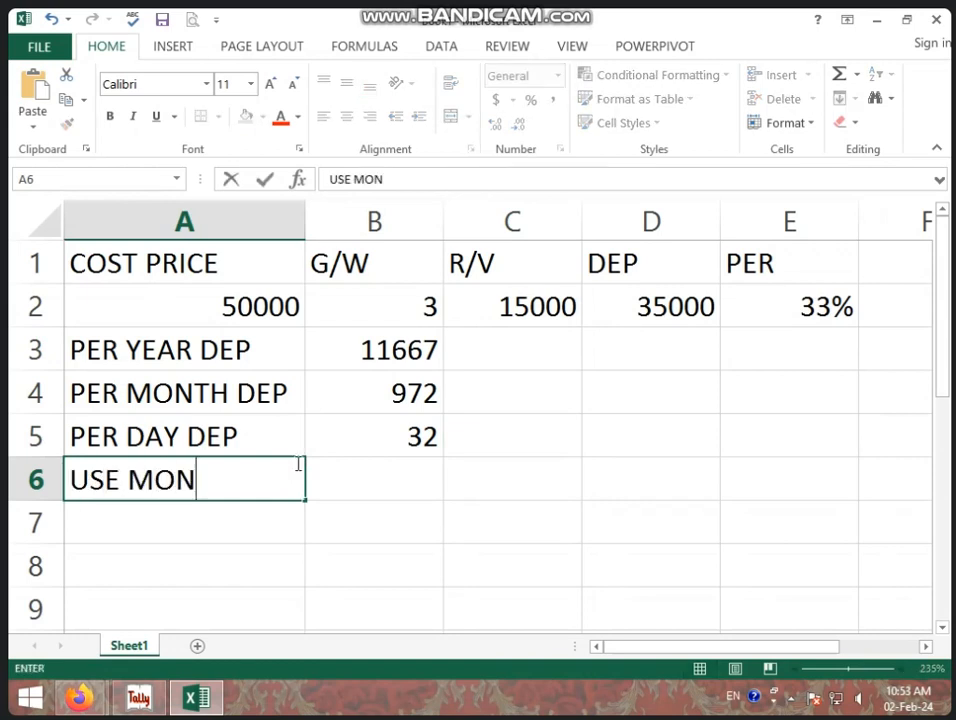
type("TH")
key("Tab")
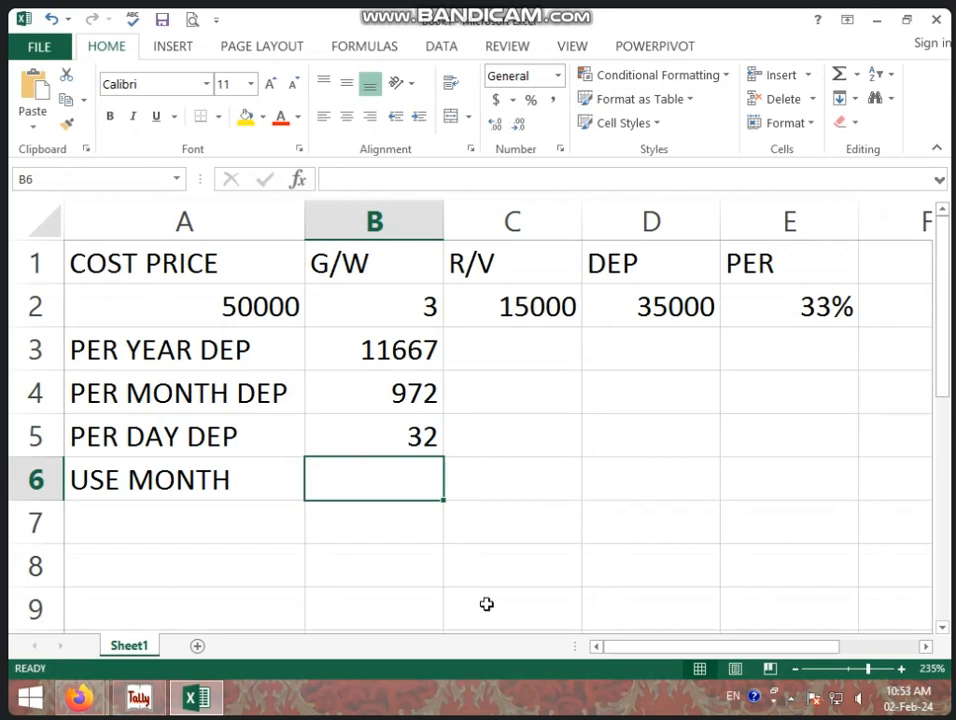
left_click(497, 487)
left_click(393, 485)
type("10")
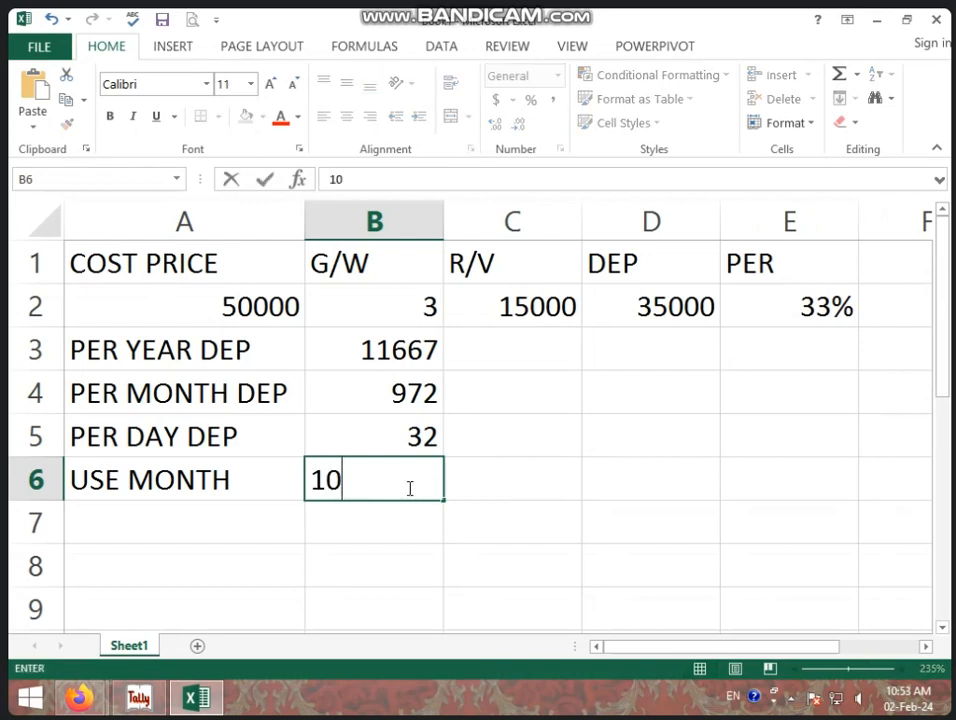
key("Return")
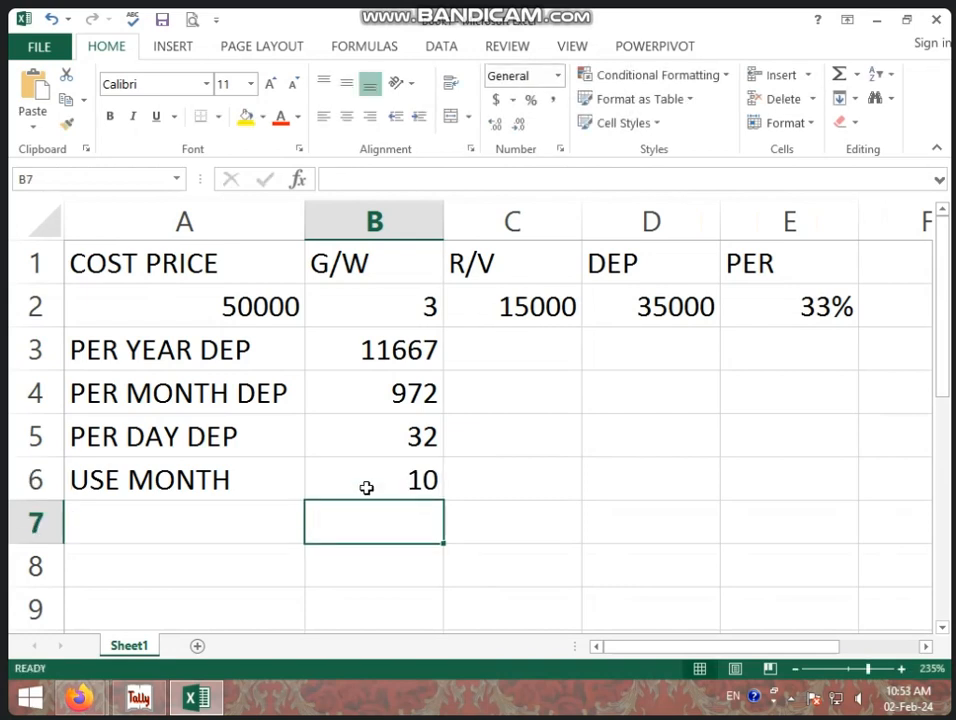
left_click(367, 487)
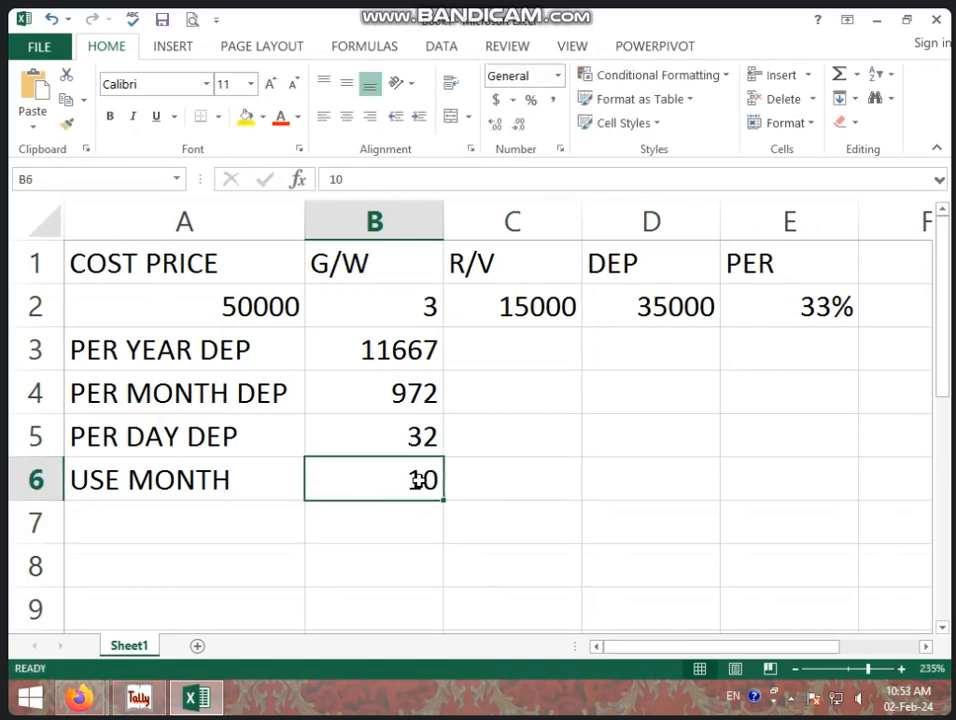
- Add the row label USE MONTH DEP in A7, below USE MONTH
left_click(243, 531)
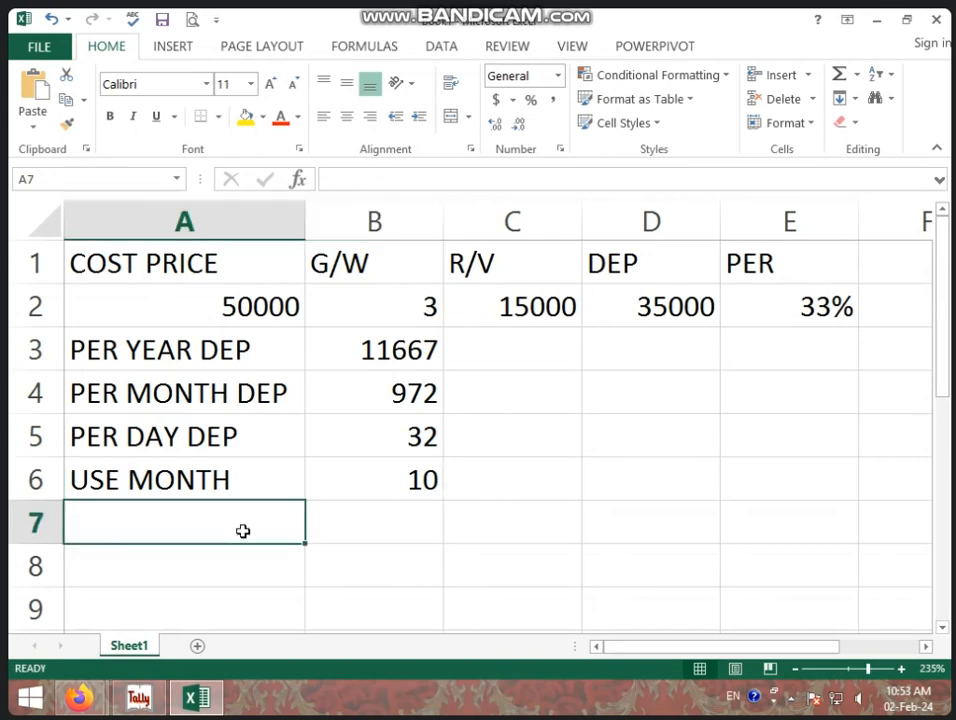
type("USE M")
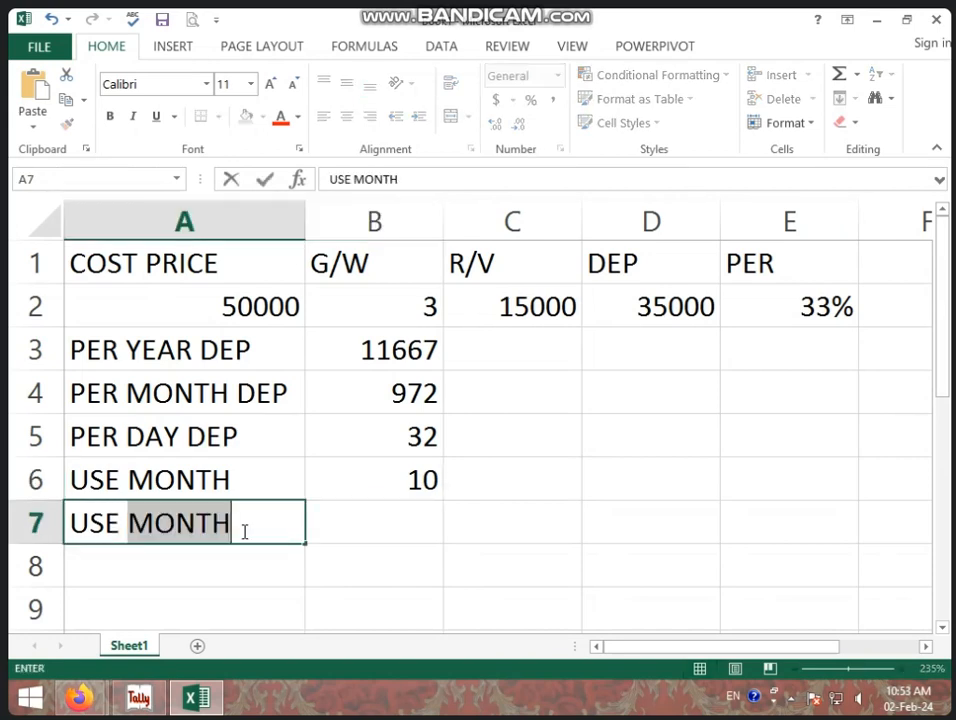
type("ONTH D")
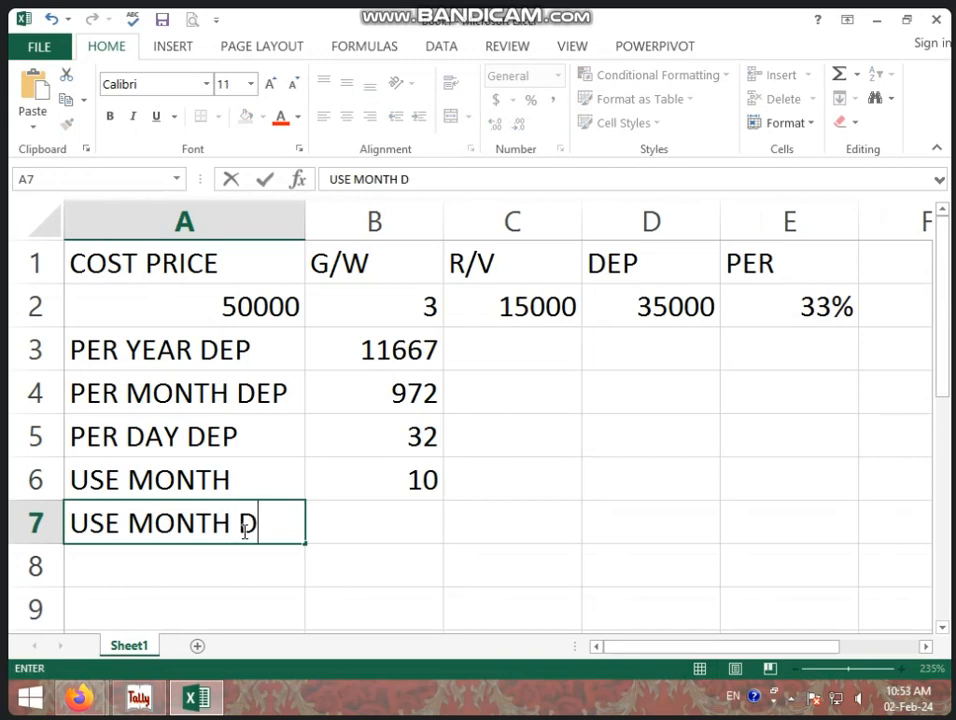
type("EP")
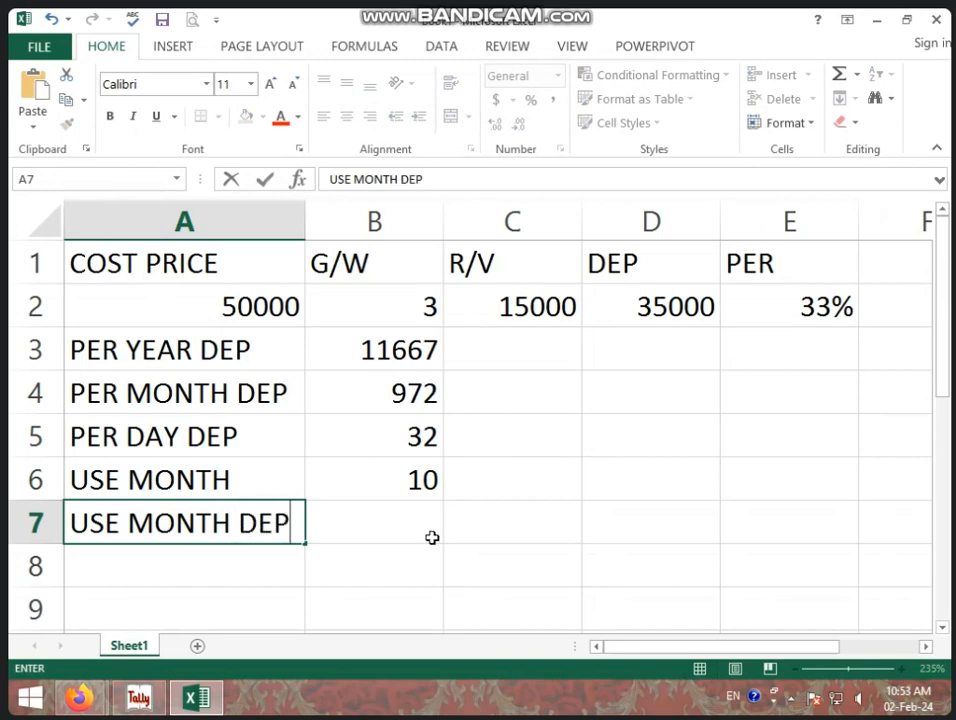
- Calculate the depreciation for the months used in B7 with the formula =B4*B6
left_click(366, 533)
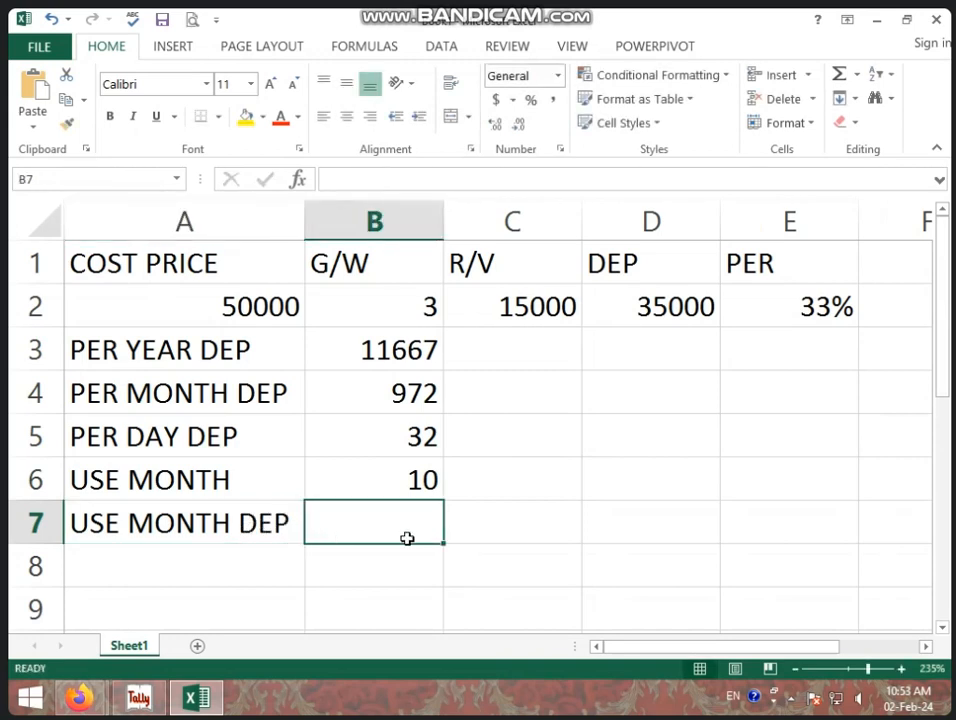
type("=")
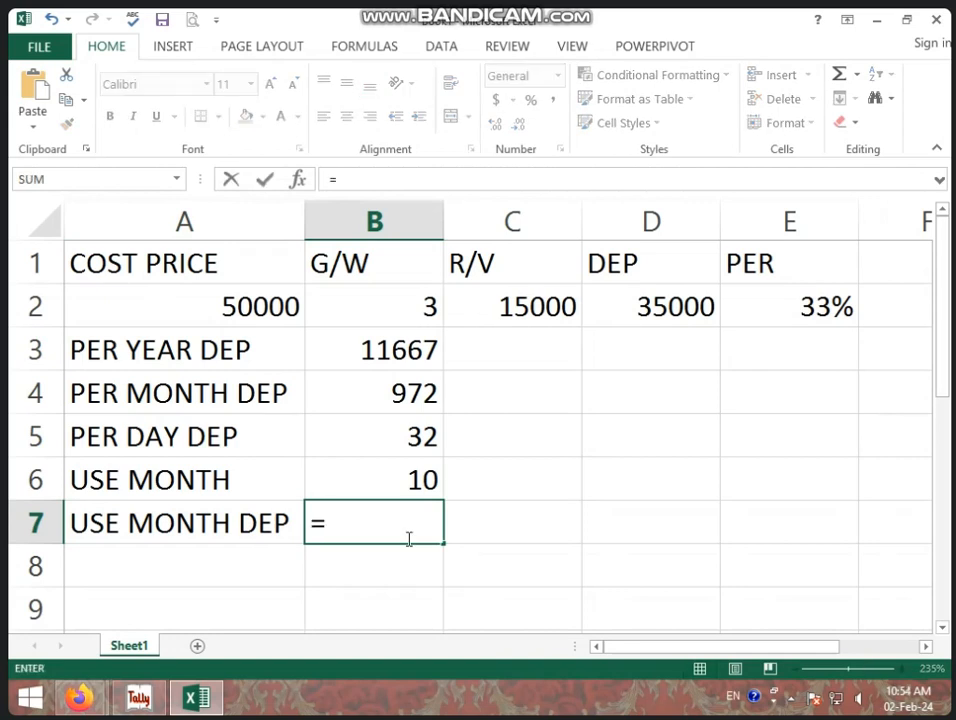
left_click(400, 395)
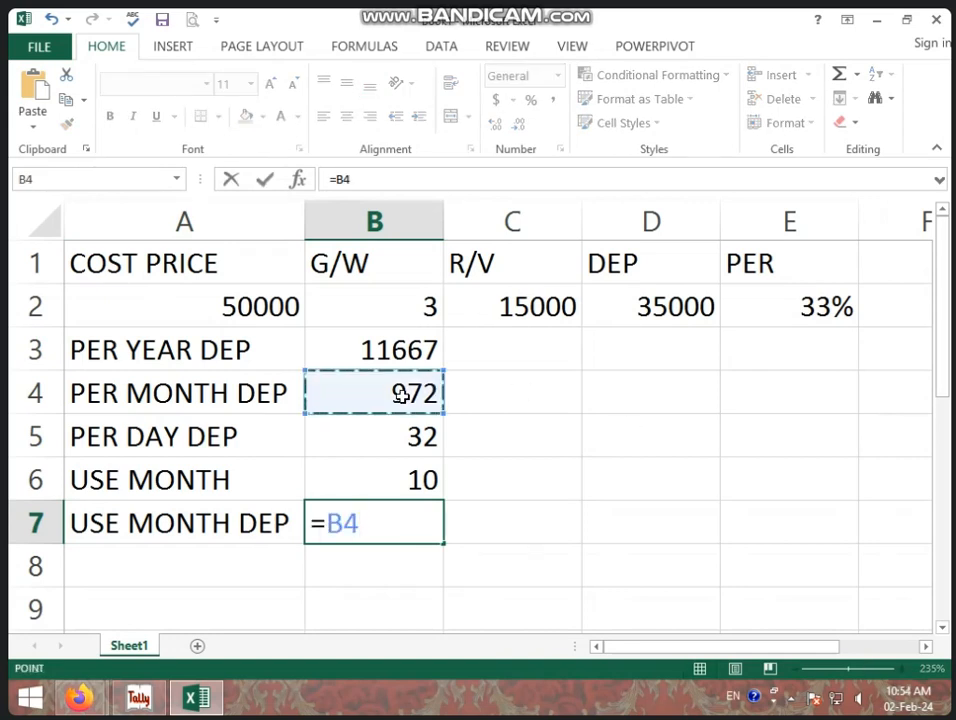
type("*")
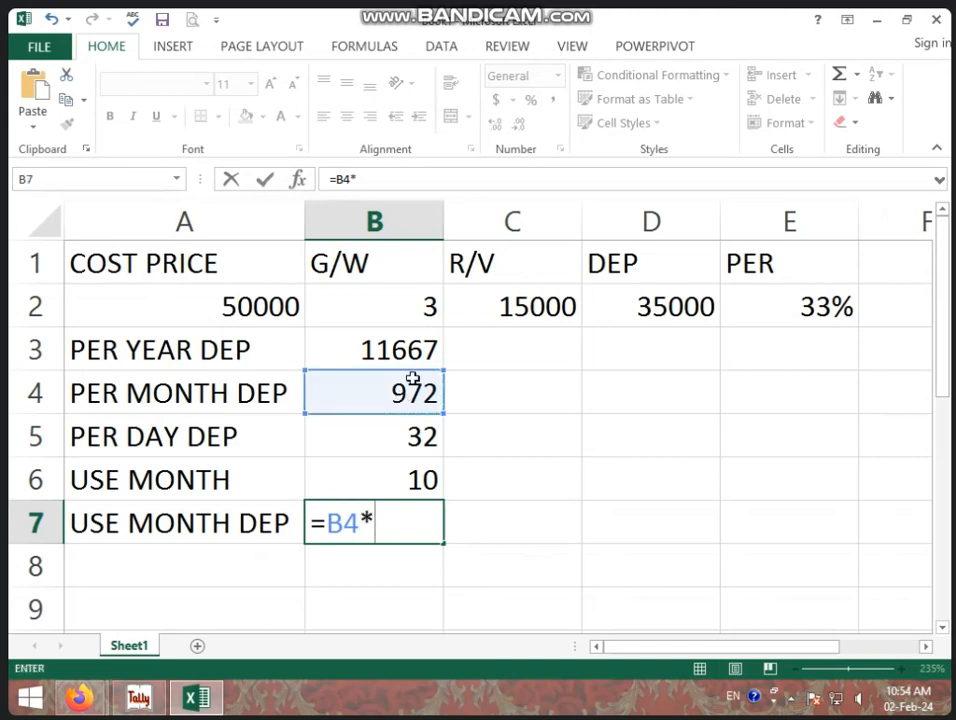
left_click(420, 477)
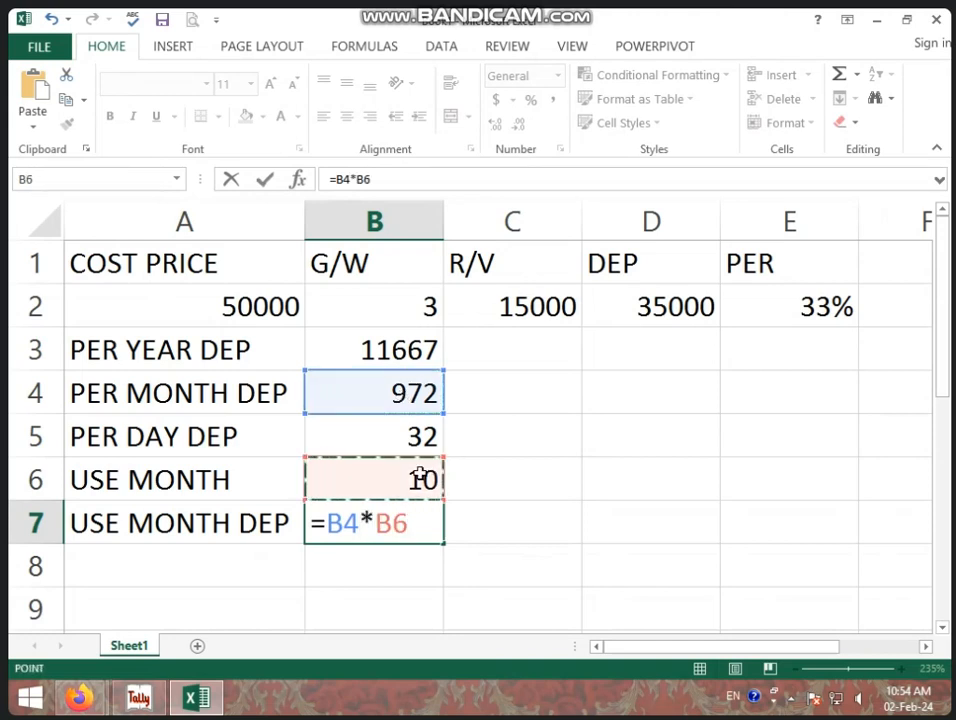
key("Return")
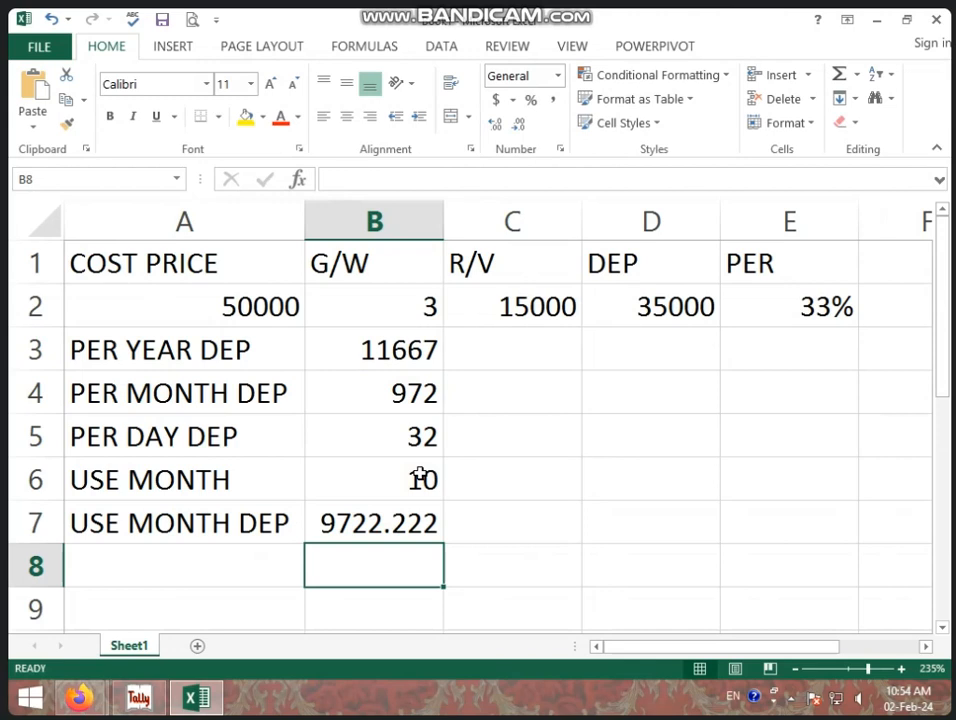
- Format the depreciation for the months used in B7 to show no decimal places
left_click(390, 517)
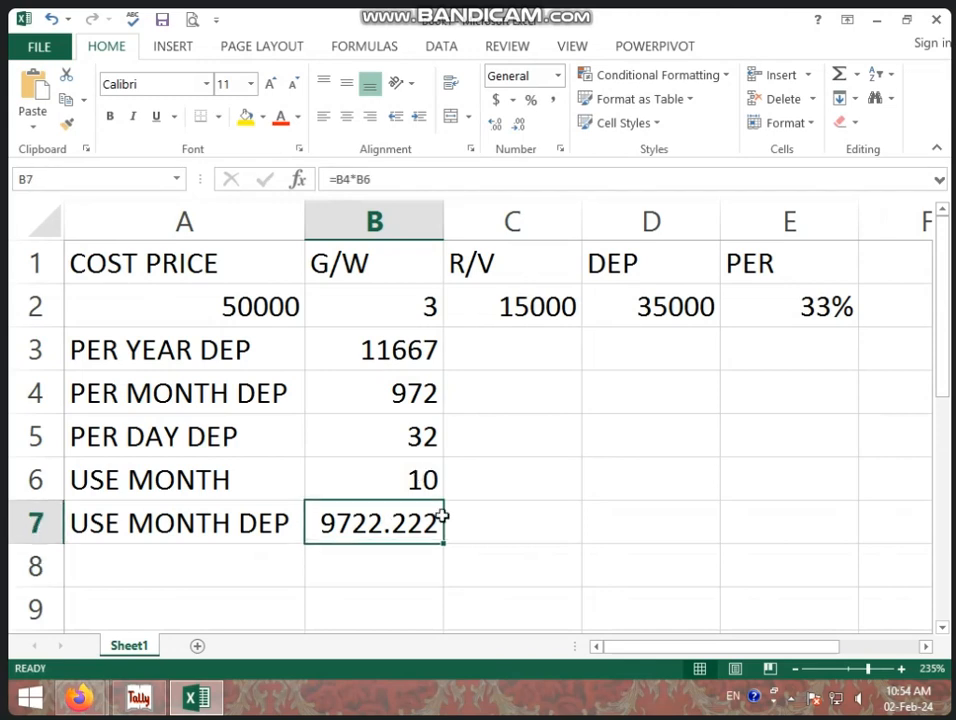
left_click(414, 386)
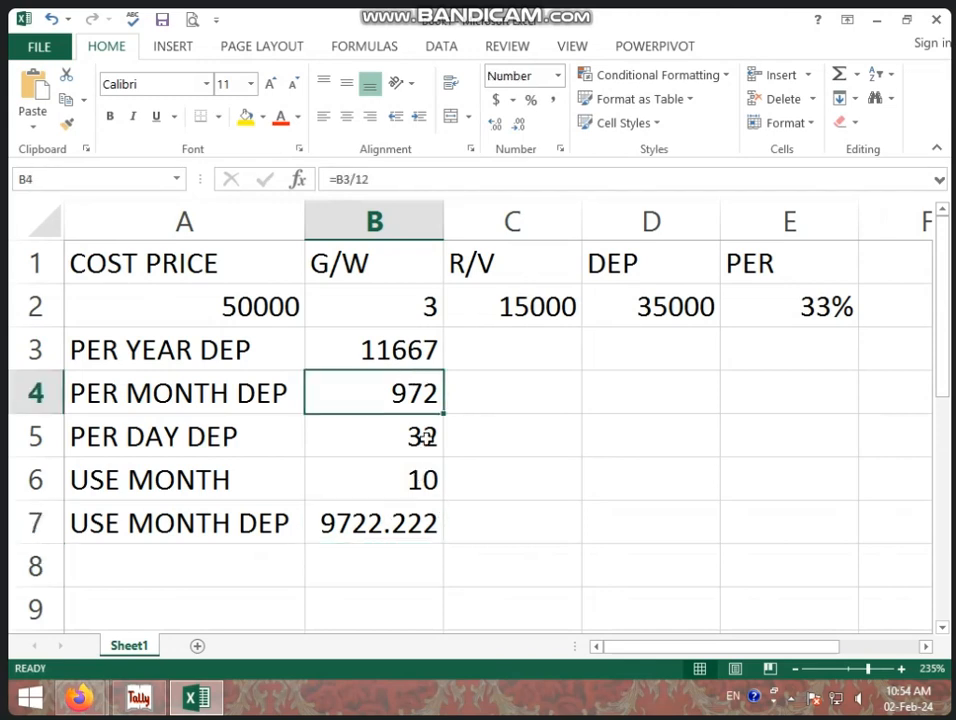
left_click(395, 518)
left_click(516, 124)
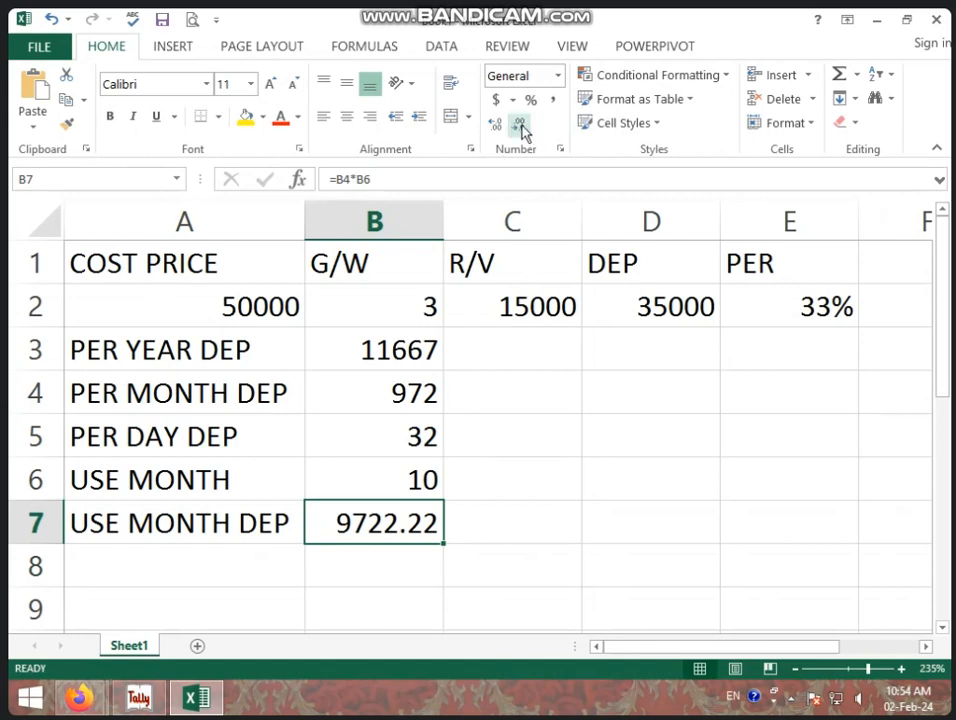
left_click(516, 124)
left_click(516, 124)
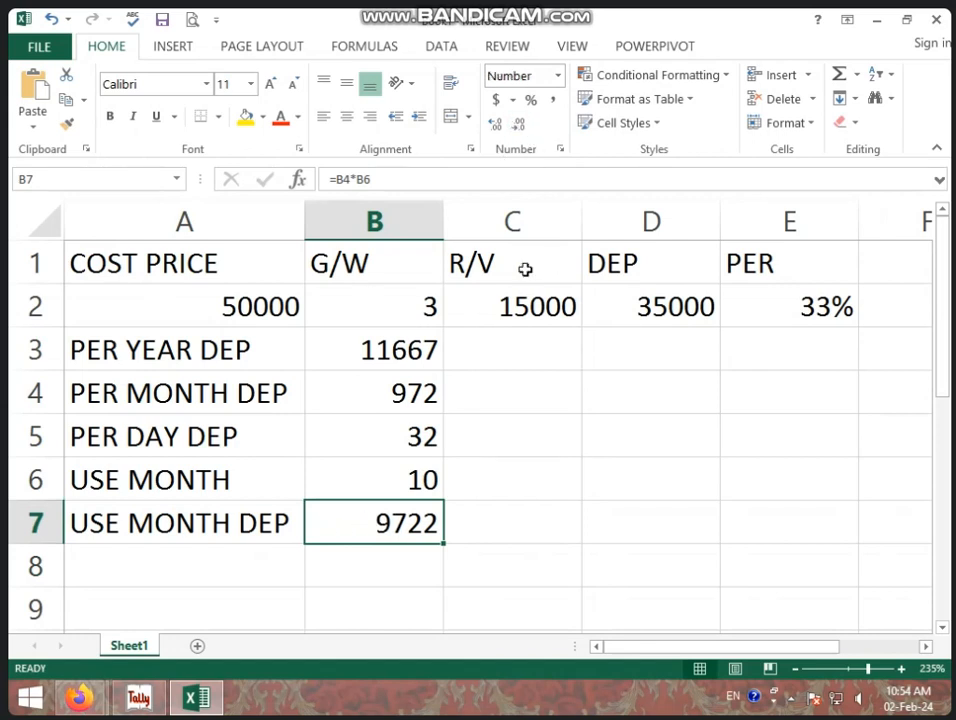
left_click(480, 393)
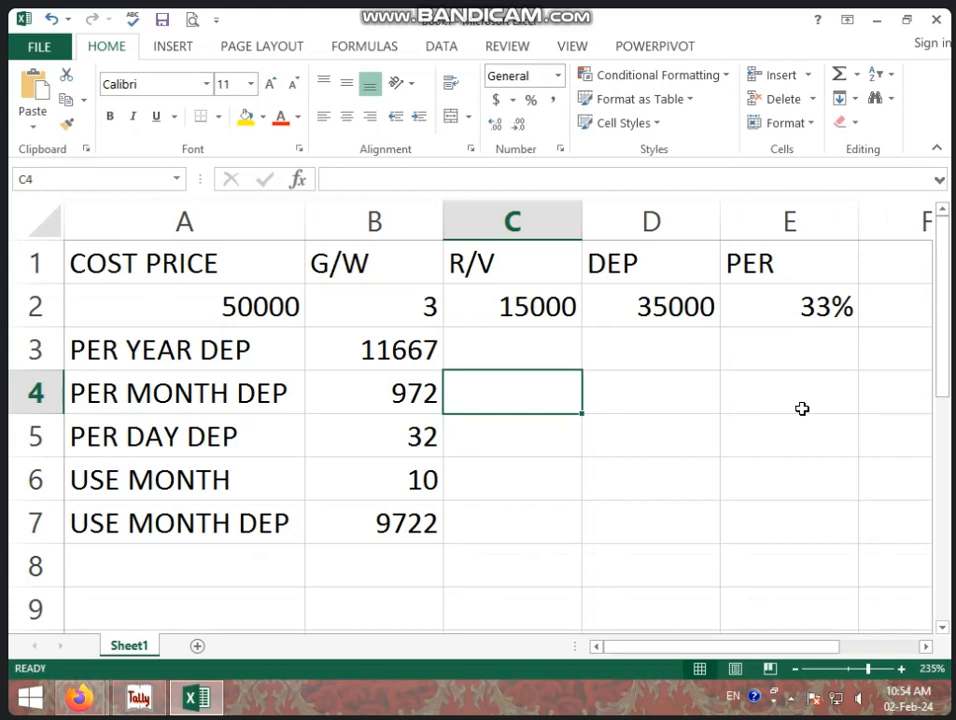
- Try extra decimal places on the percentage rate in E2 and return it to a whole percentage
left_click(815, 304)
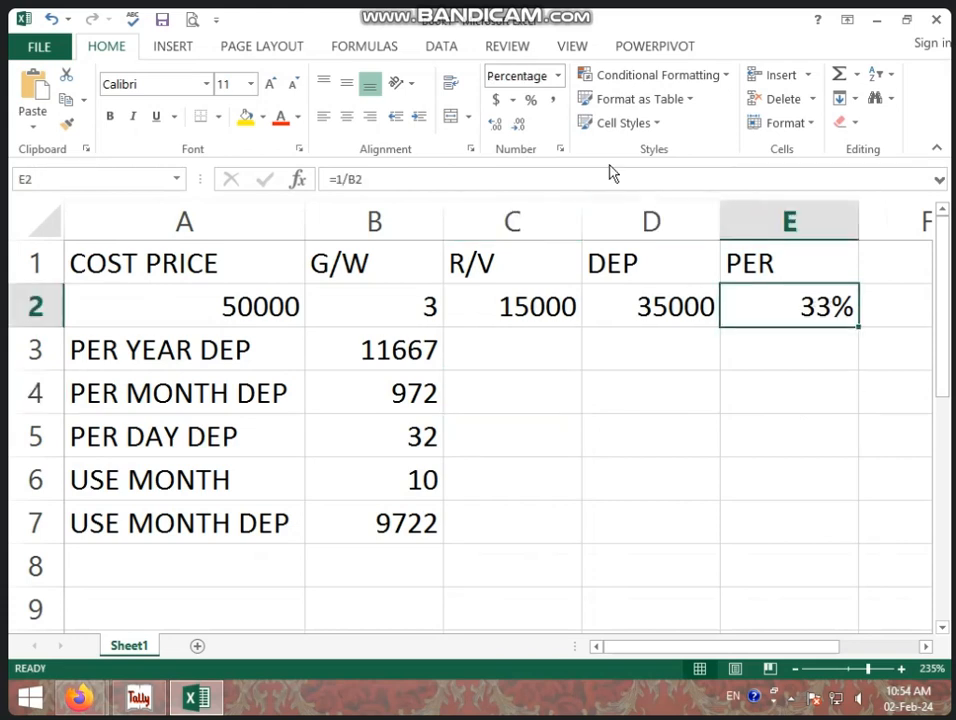
left_click(497, 127)
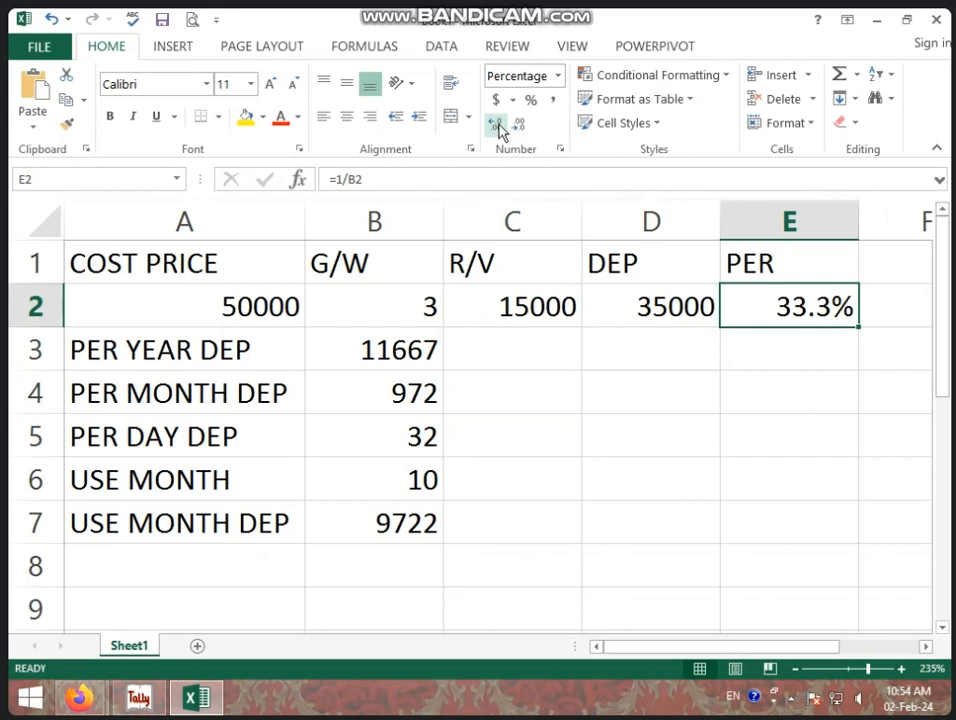
left_click(497, 127)
left_click(520, 127)
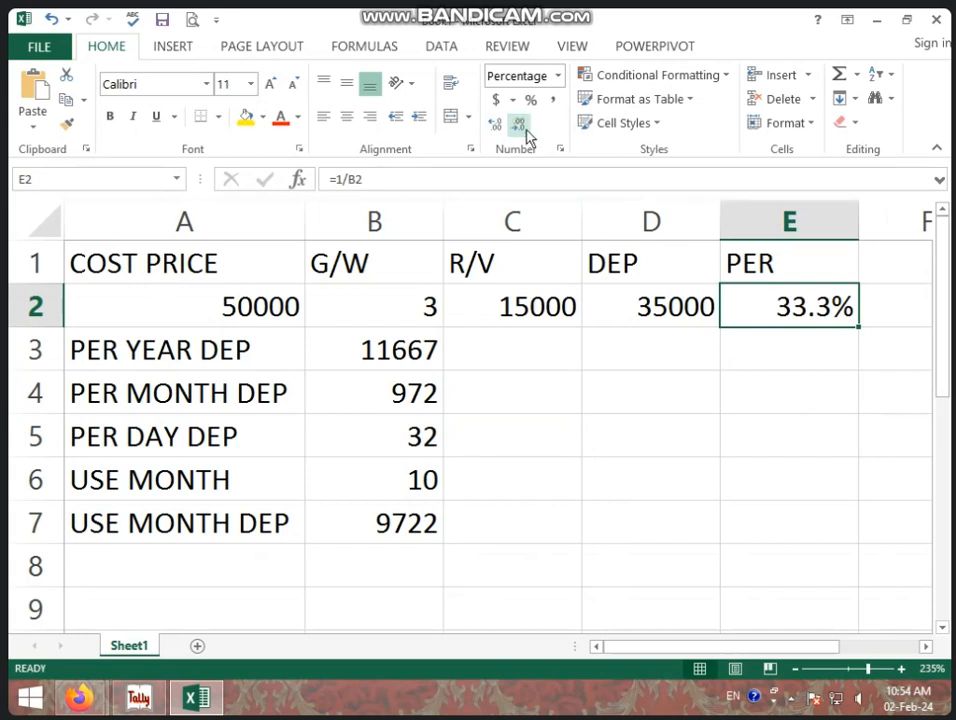
left_click(520, 127)
left_click(714, 462)
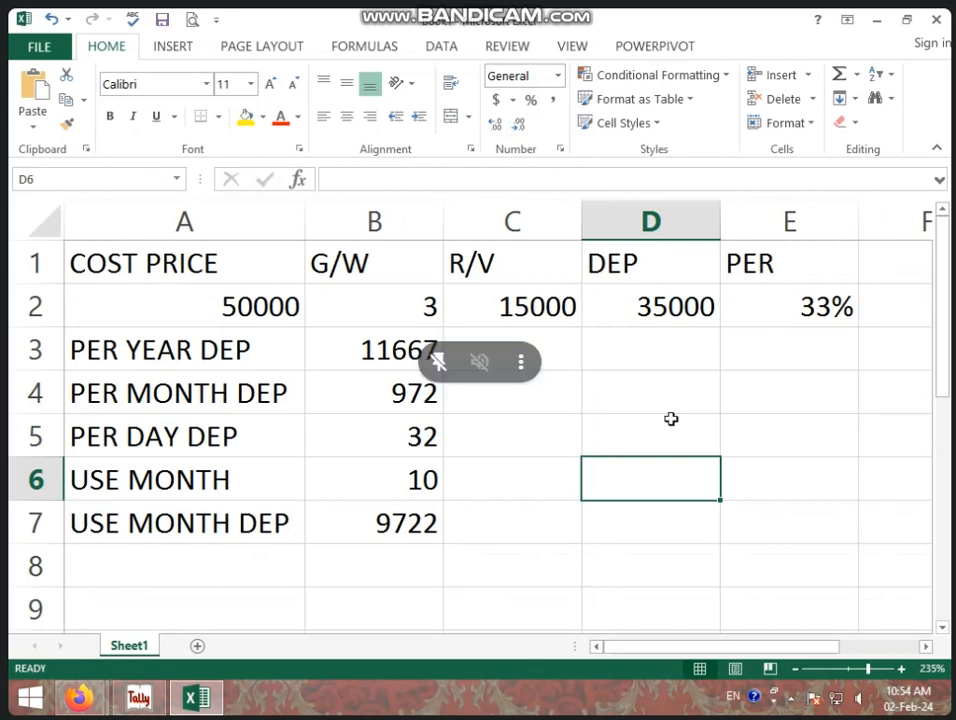
- Clear B7 and re-enter the depreciation for the months used with the formula =B4*B6
left_click(401, 523)
key("BackSpace")
left_click(493, 555)
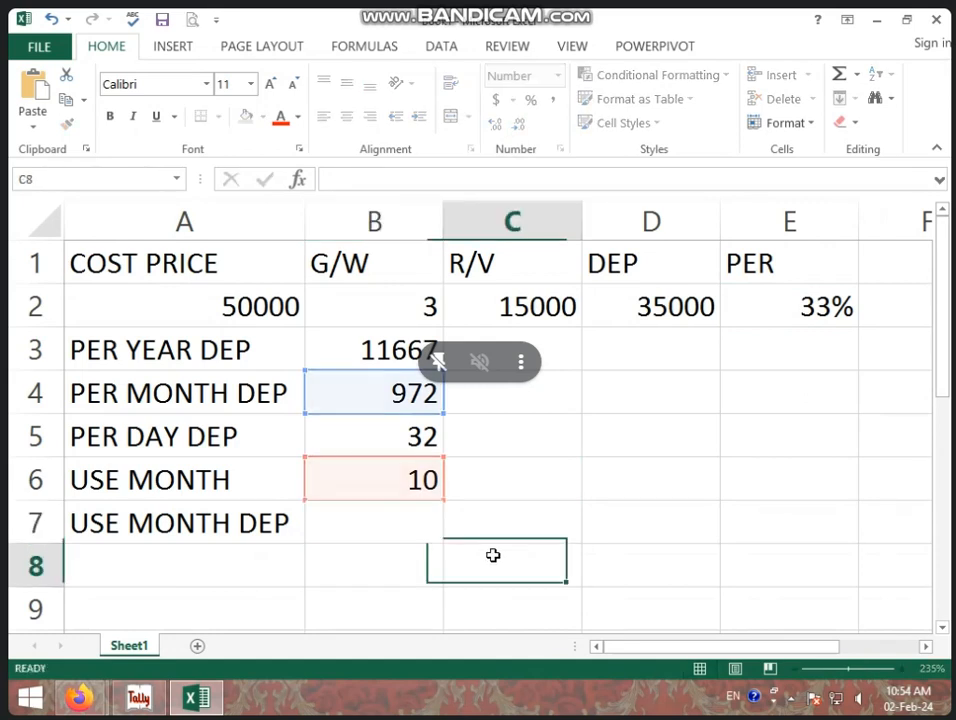
left_click(395, 521)
type("=")
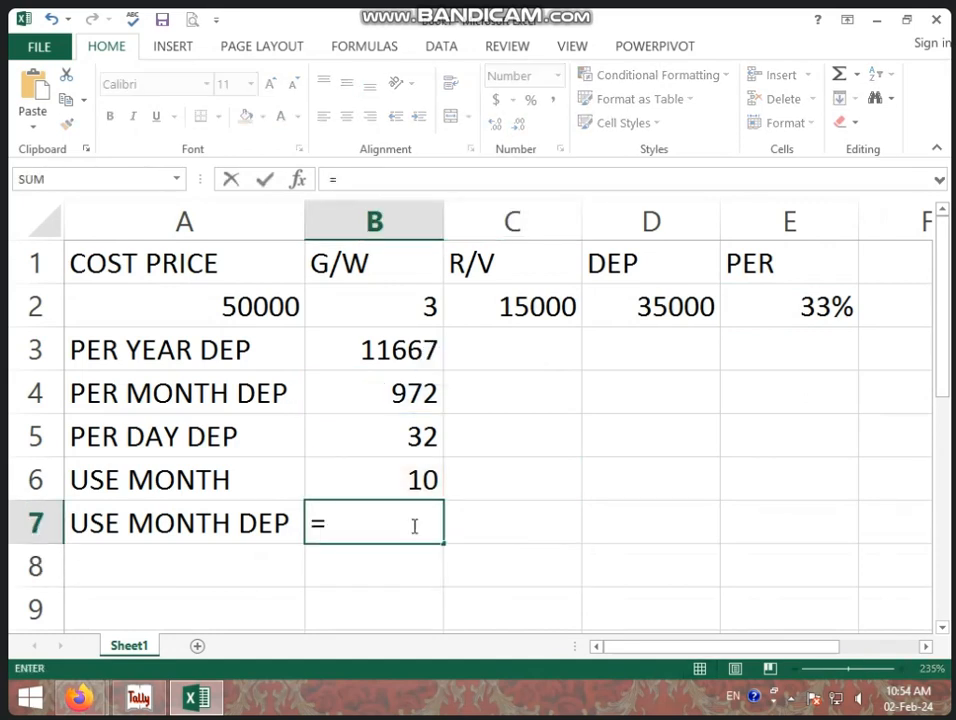
left_click(360, 390)
type("*")
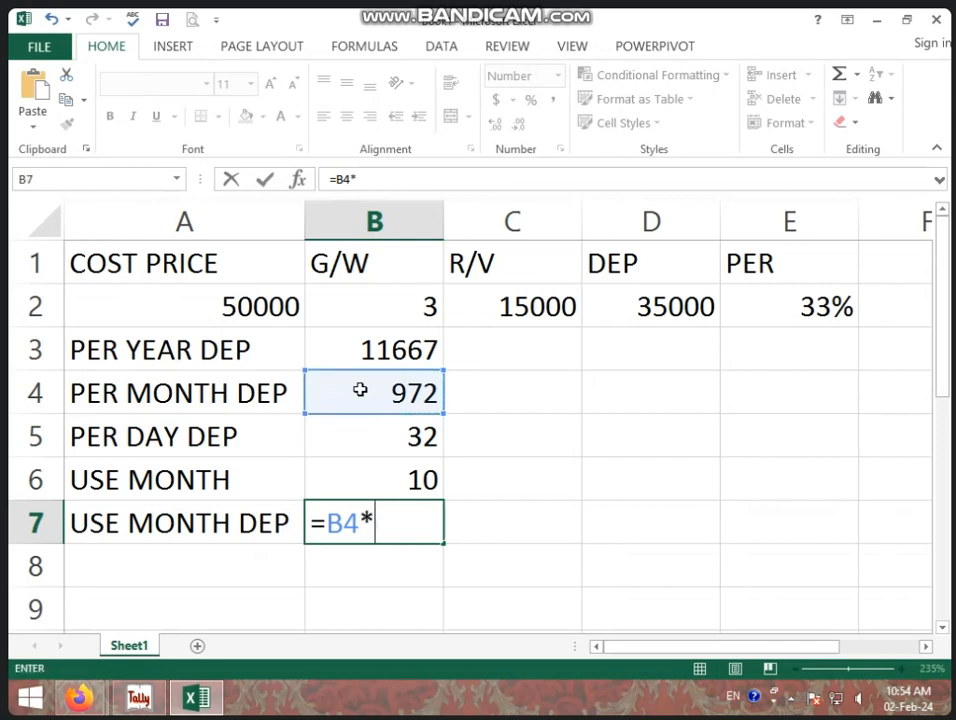
left_click(430, 478)
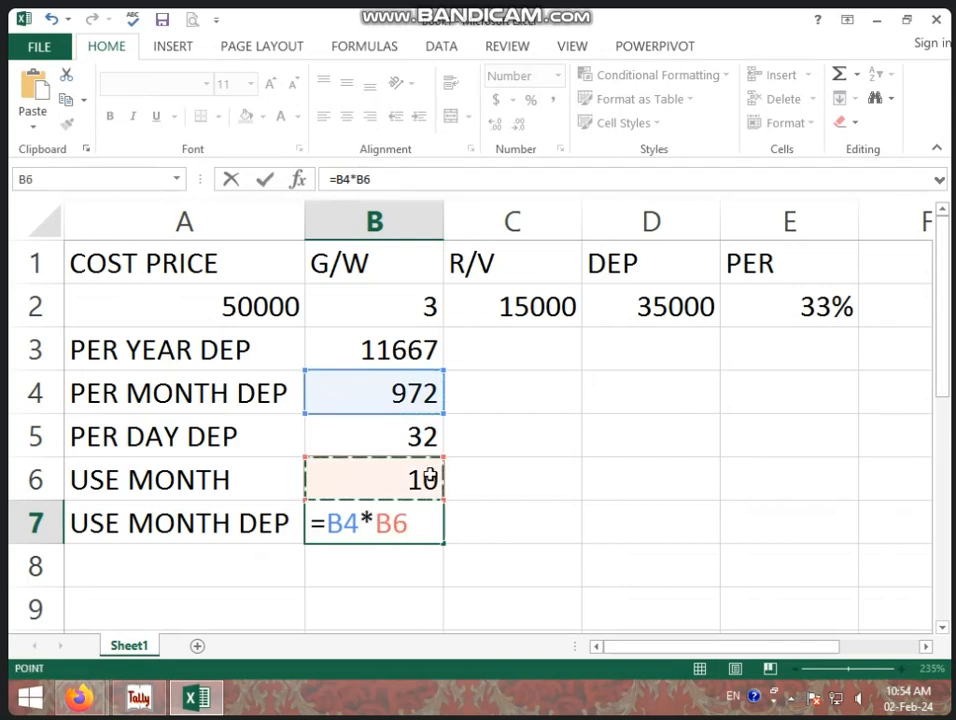
key("Return")
left_click(427, 517)
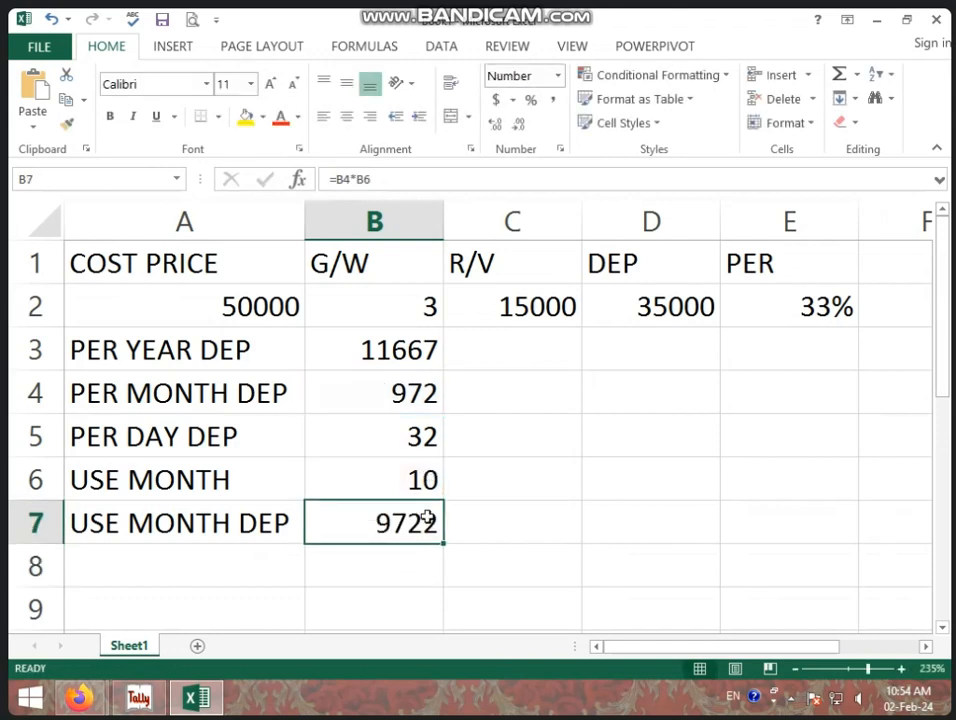
left_click(629, 481)
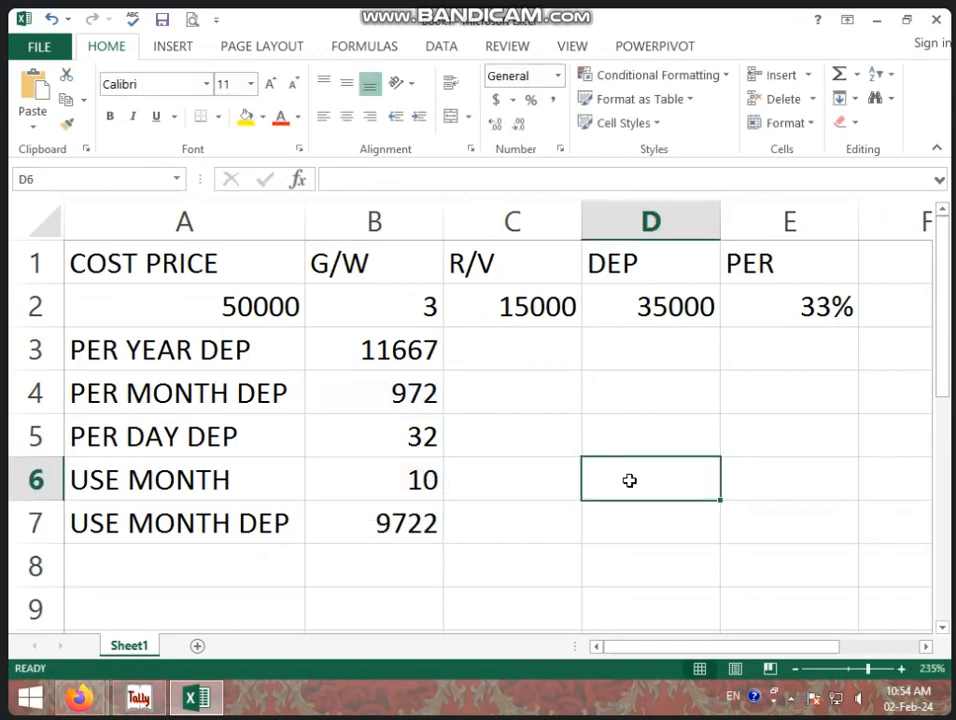